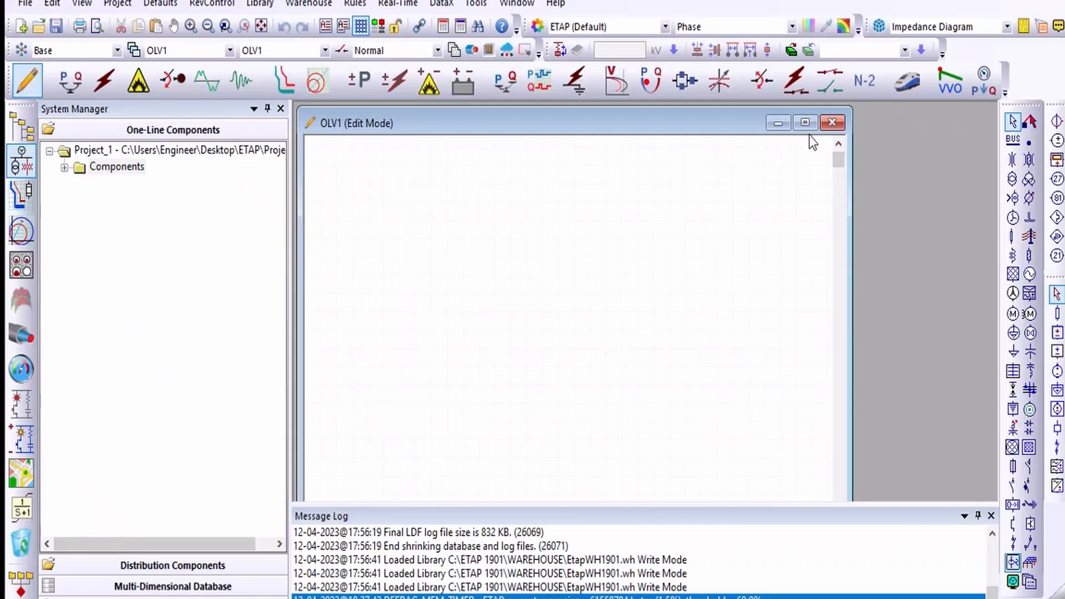
Step: Maximize the OLV1 one-line diagram window
{"action": "left_click", "coordinate": [806, 123]}
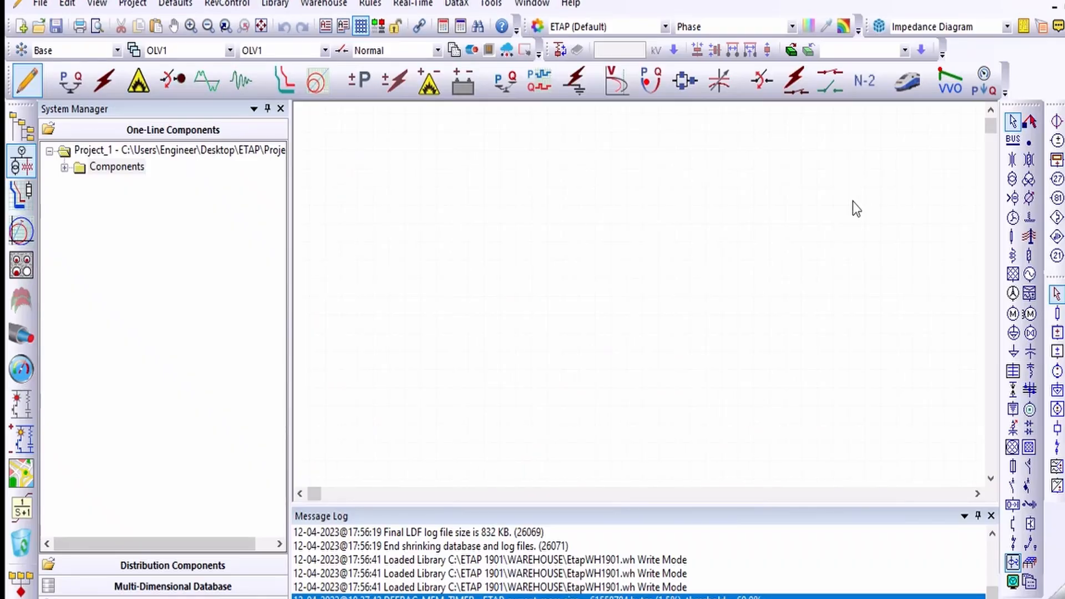
{"action": "double_click", "coordinate": [593, 281]}
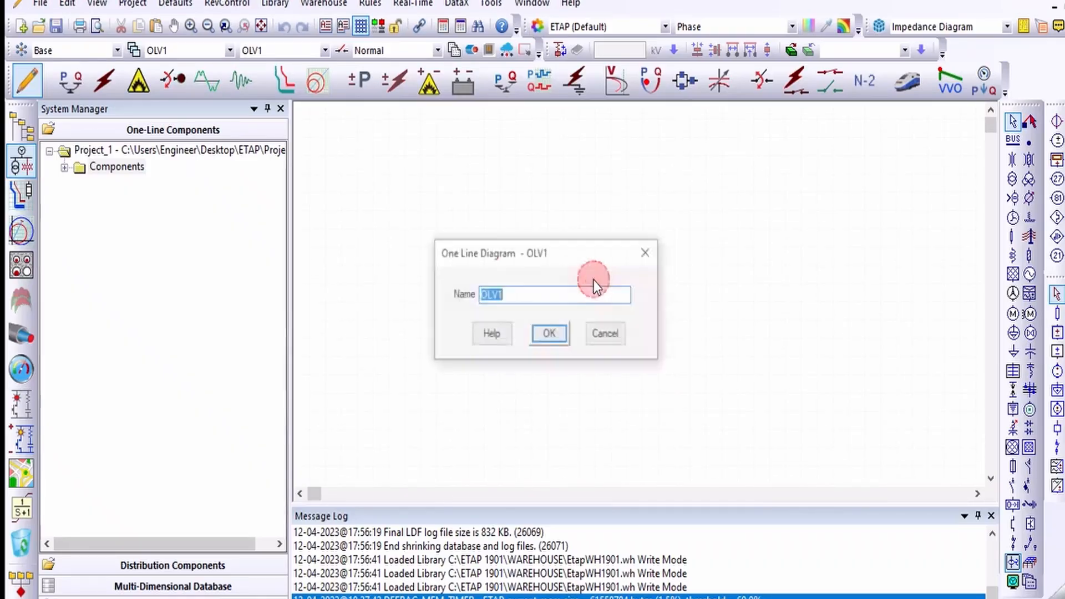
{"action": "left_click", "coordinate": [606, 334]}
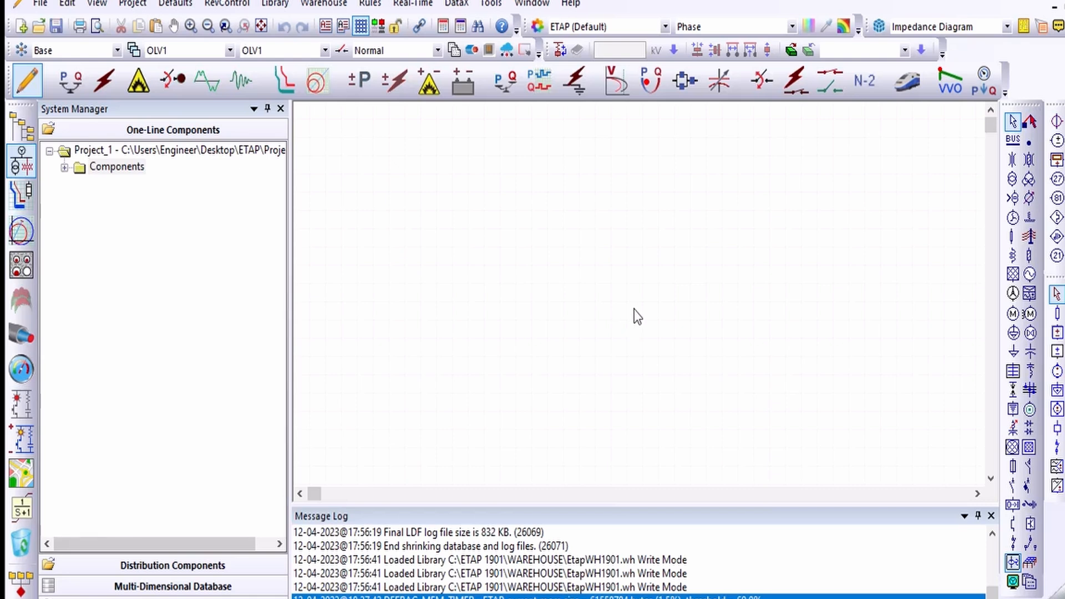
{"action": "left_click", "coordinate": [1013, 276]}
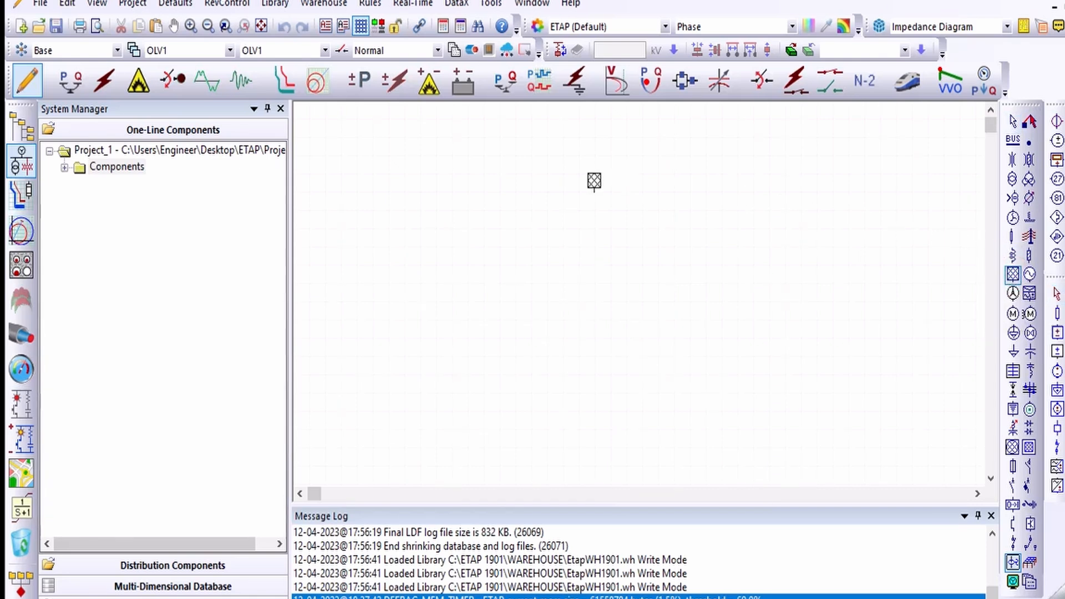
{"action": "left_click", "coordinate": [592, 180]}
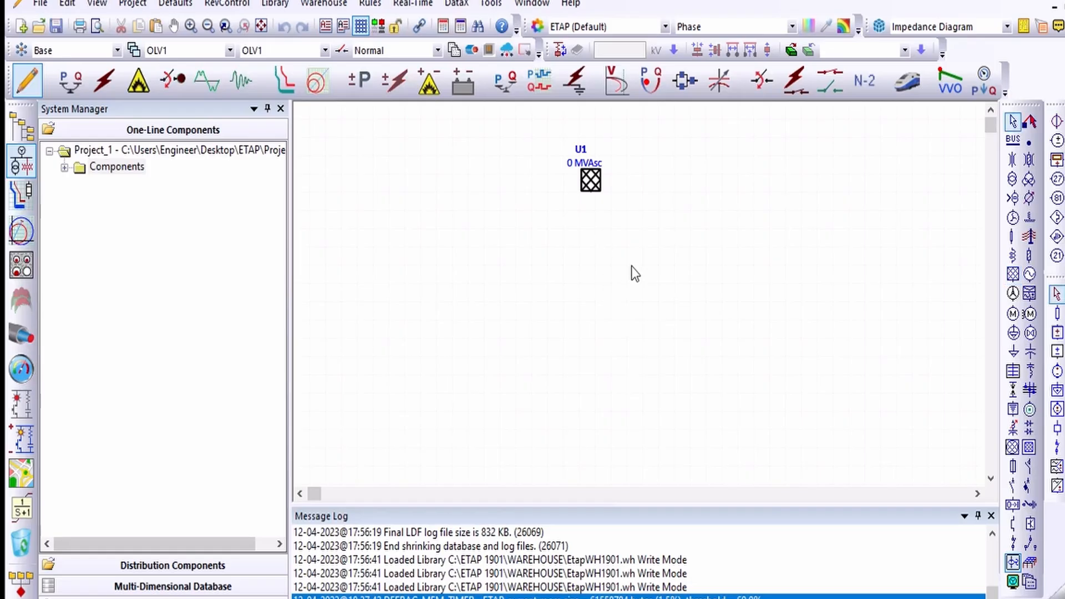
{"action": "left_click_drag", "start_coordinate": [702, 138], "coordinate": [496, 243]}
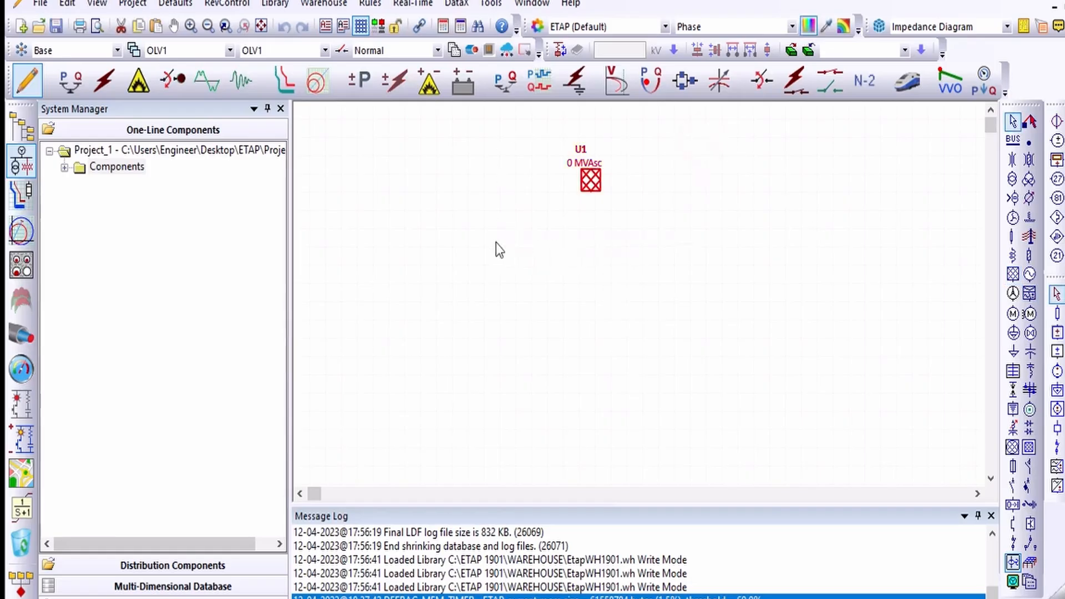
{"action": "key", "text": "Delete"}
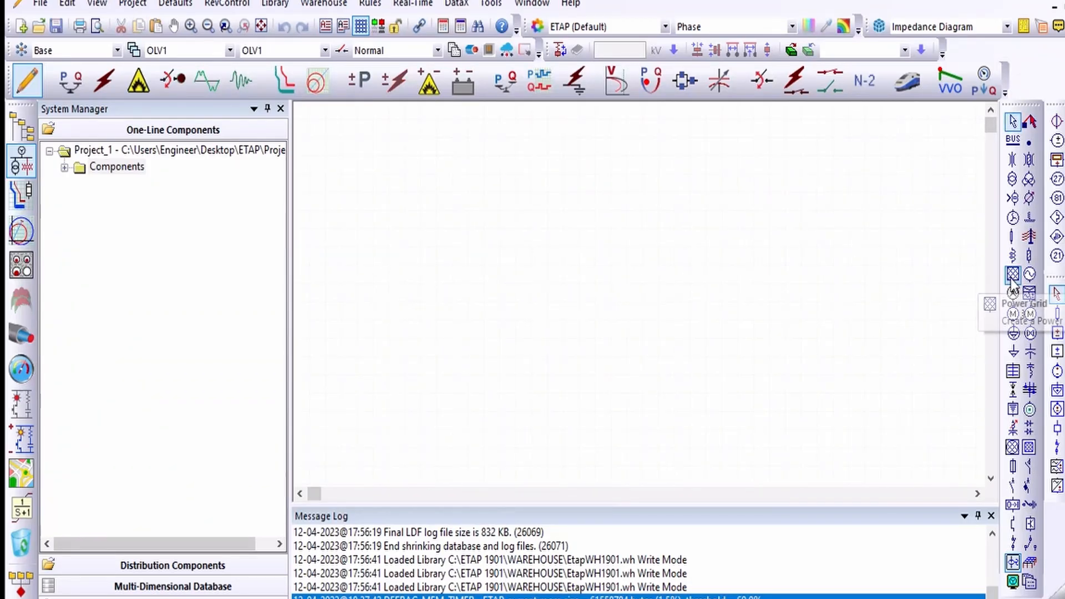
Step: Place a second power grid near the top of the diagram
{"action": "left_click", "coordinate": [1012, 276]}
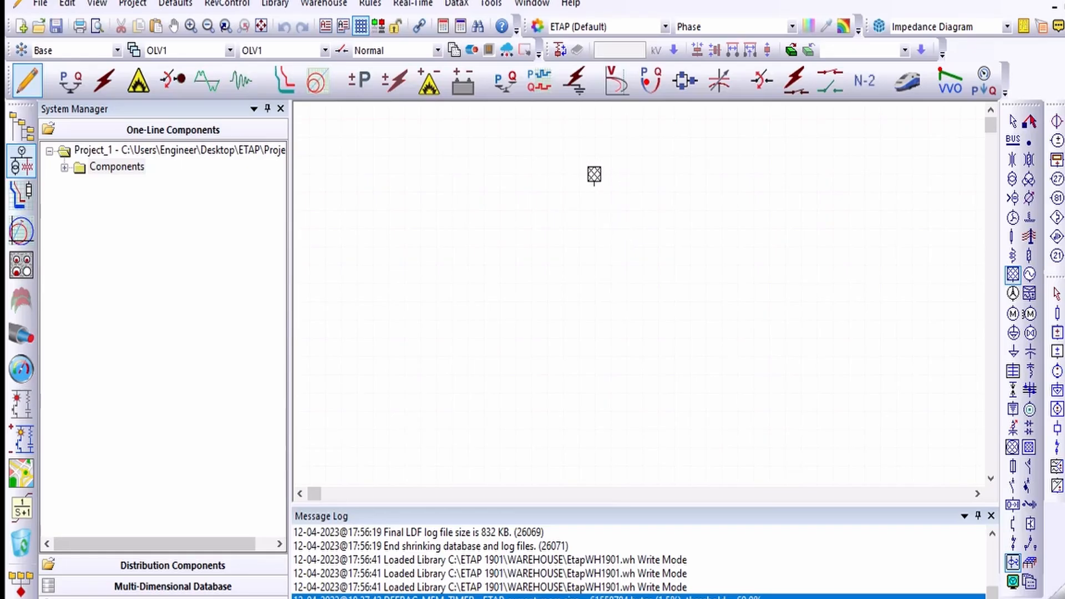
{"action": "left_click", "coordinate": [595, 176]}
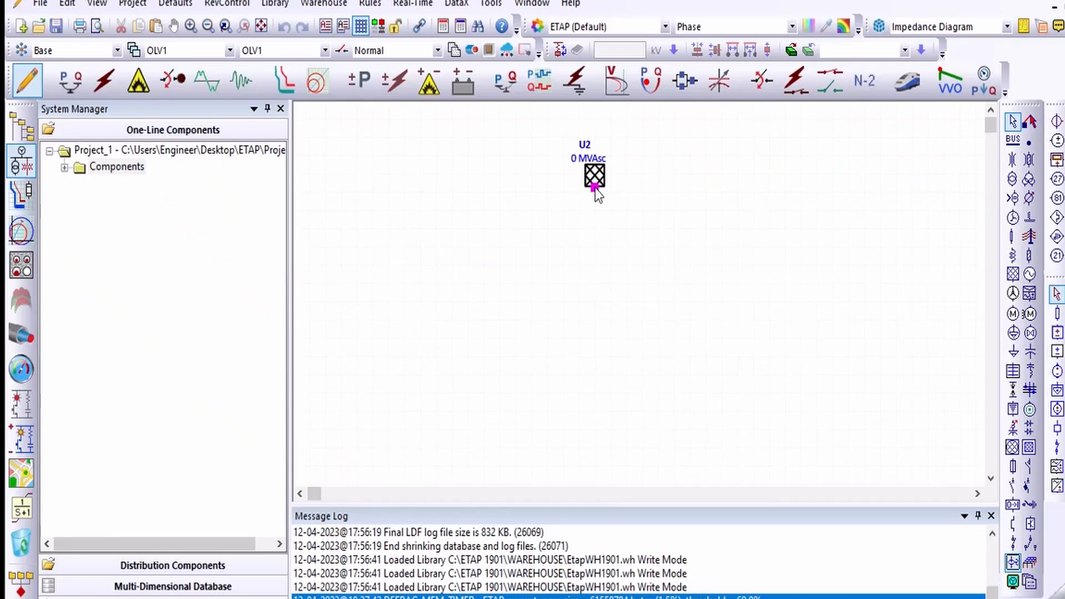
{"action": "scroll", "coordinate": [618, 165], "scroll_direction": "up", "scroll_amount": 4}
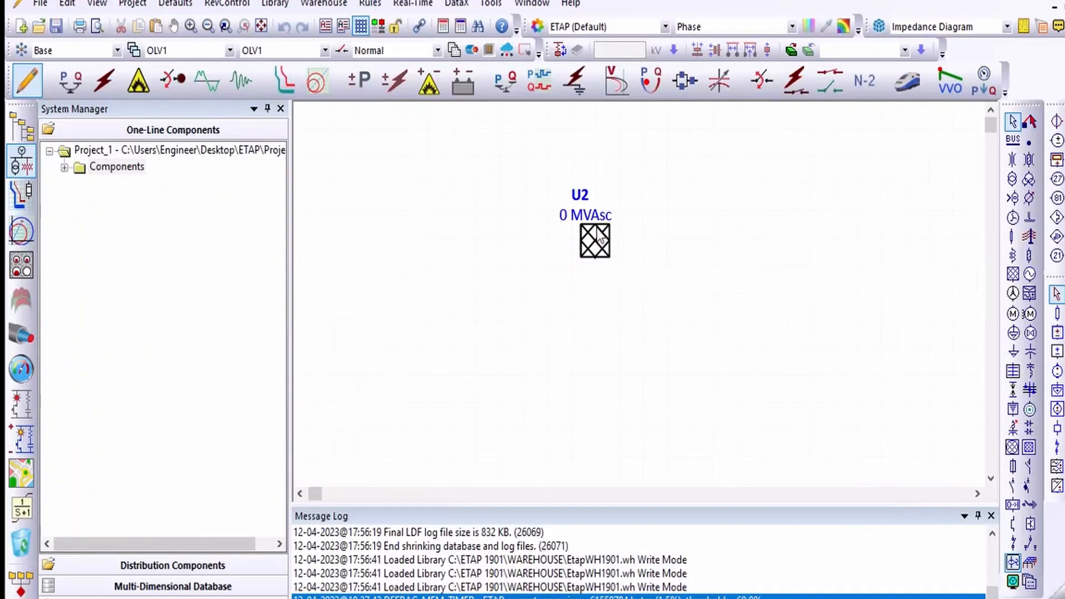
{"action": "scroll", "coordinate": [599, 231], "scroll_direction": "up", "scroll_amount": 1}
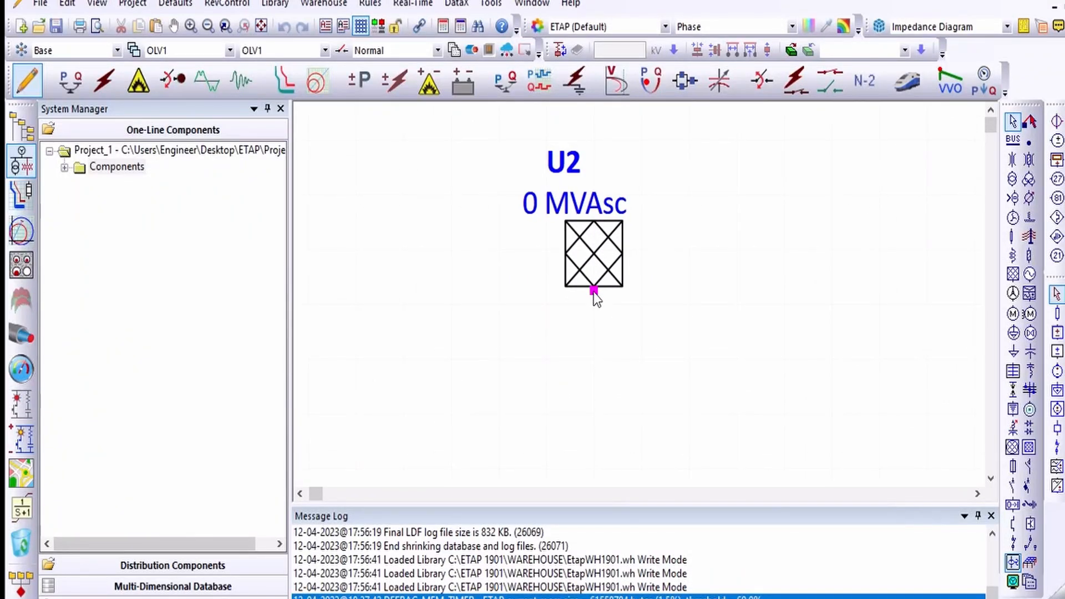
Step: Try to draw connections from the power grid's terminal, then delete the grid
{"action": "left_click_drag", "start_coordinate": [594, 291], "coordinate": [570, 431]}
{"action": "left_click_drag", "start_coordinate": [595, 291], "coordinate": [573, 314]}
{"action": "left_click_drag", "start_coordinate": [594, 292], "coordinate": [596, 340]}
{"action": "mouse_move", "coordinate": [587, 368]}
{"action": "left_mouse_down"}
{"action": "mouse_move", "coordinate": [621, 367]}
{"action": "mouse_move", "coordinate": [621, 358]}
{"action": "left_mouse_up"}
{"action": "mouse_move", "coordinate": [594, 292]}
{"action": "left_mouse_down"}
{"action": "mouse_move", "coordinate": [582, 352]}
{"action": "mouse_move", "coordinate": [592, 402]}
{"action": "mouse_move", "coordinate": [582, 348]}
{"action": "mouse_move", "coordinate": [588, 378]}
{"action": "mouse_move", "coordinate": [671, 401]}
{"action": "left_mouse_up"}
{"action": "left_click", "coordinate": [607, 268]}
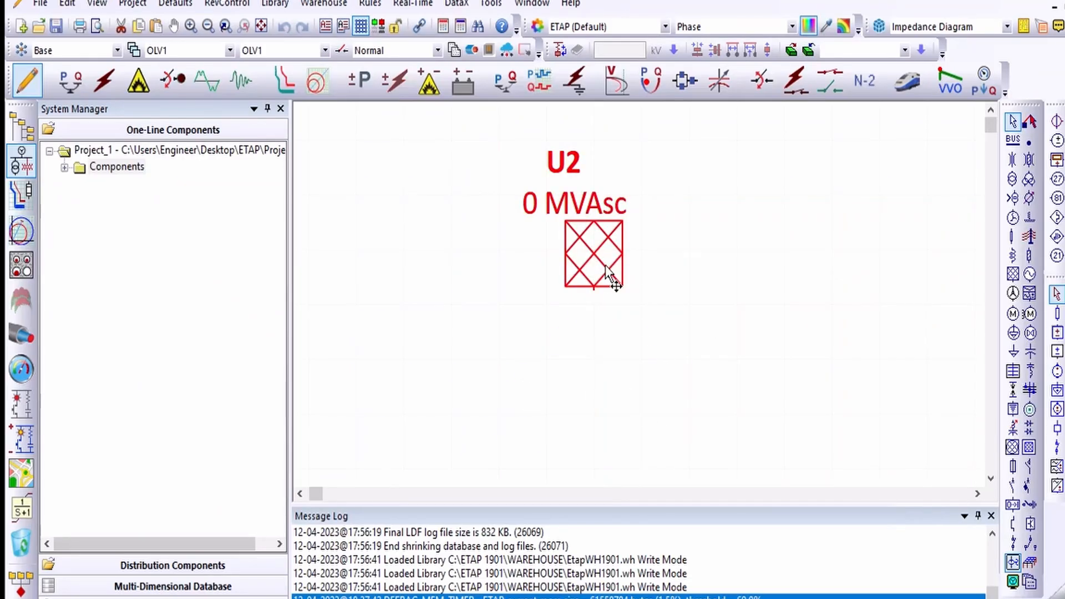
{"action": "key", "text": "Delete"}
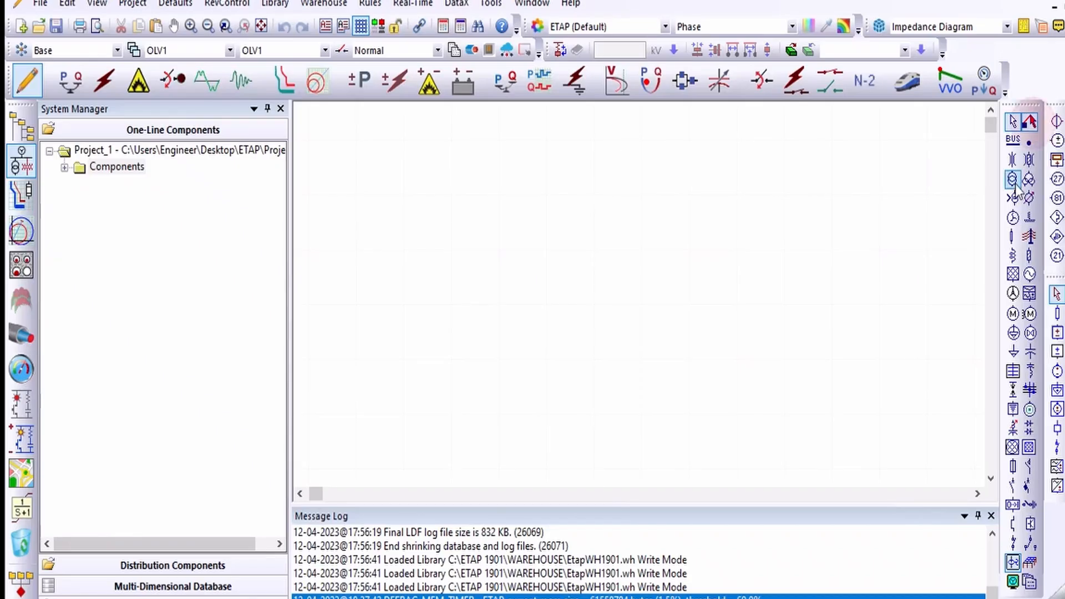
Step: Place a power grid element near the top of the one-line diagram
{"action": "left_click", "coordinate": [1013, 274]}
{"action": "left_click", "coordinate": [573, 195]}
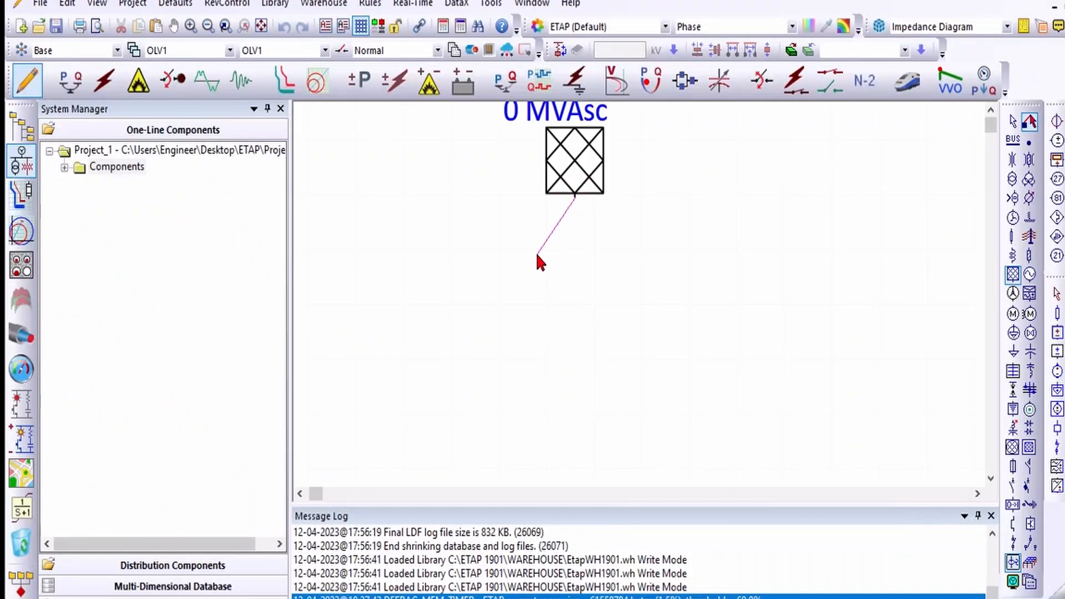
{"action": "left_click_drag", "start_coordinate": [536, 256], "coordinate": [631, 267]}
{"action": "left_click_drag", "start_coordinate": [575, 195], "coordinate": [617, 294]}
{"action": "left_click_drag", "start_coordinate": [575, 195], "coordinate": [592, 316]}
{"action": "scroll", "coordinate": [721, 188], "scroll_direction": "up", "scroll_amount": 1}
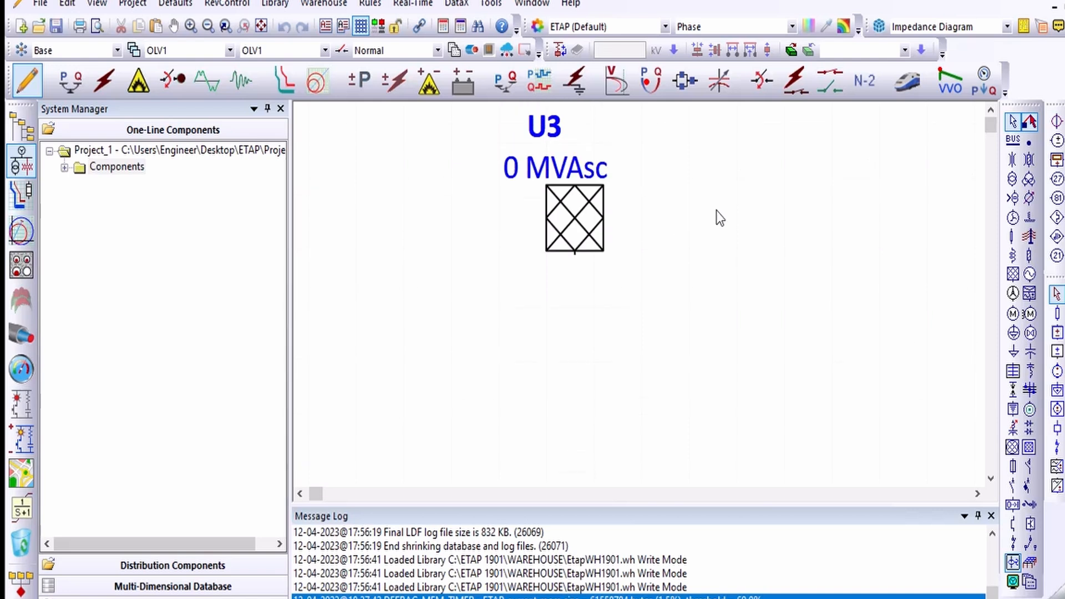
{"action": "scroll", "coordinate": [717, 211], "scroll_direction": "up", "scroll_amount": 1}
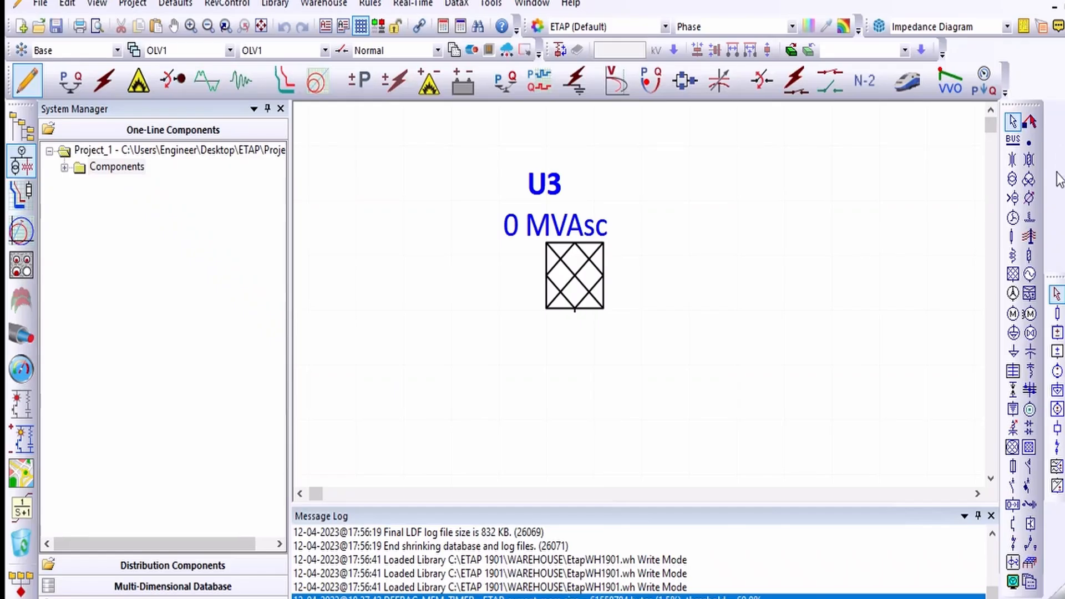
{"action": "left_click", "coordinate": [1014, 563]}
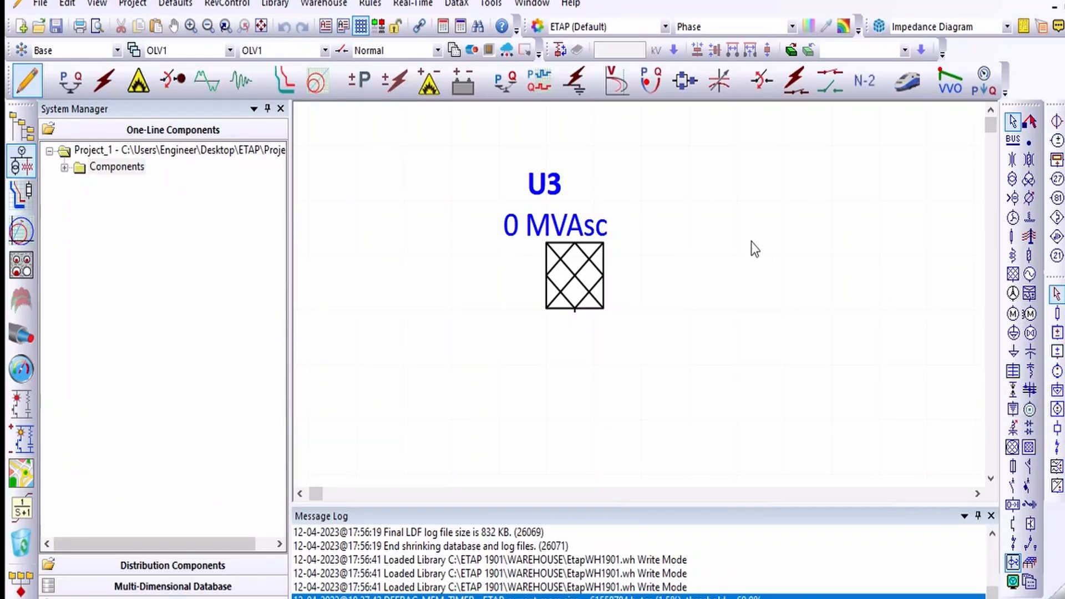
{"action": "left_click", "coordinate": [62, 83]}
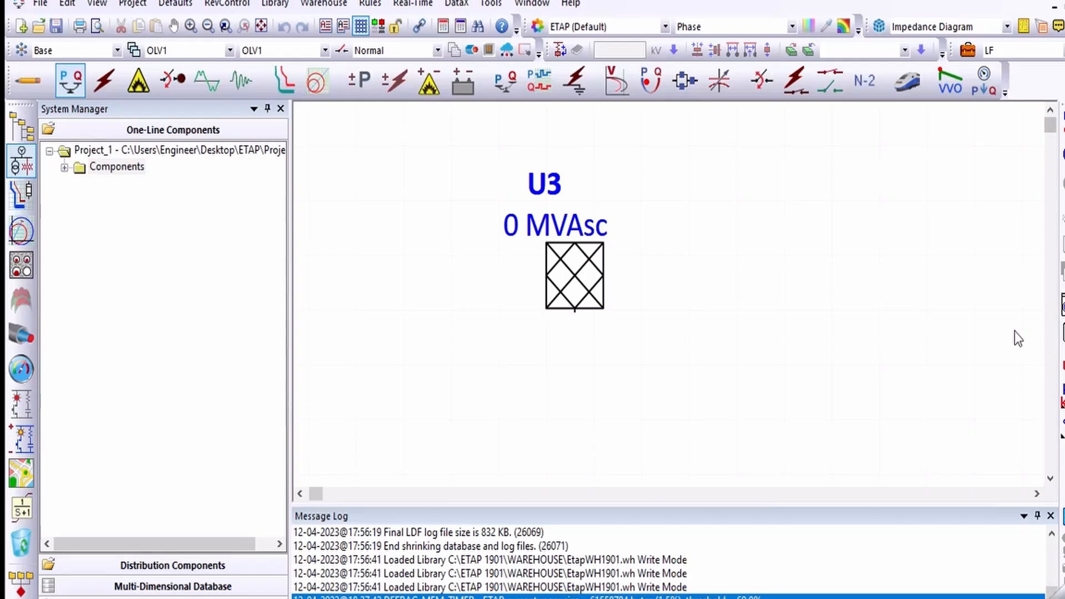
{"action": "left_click", "coordinate": [24, 89]}
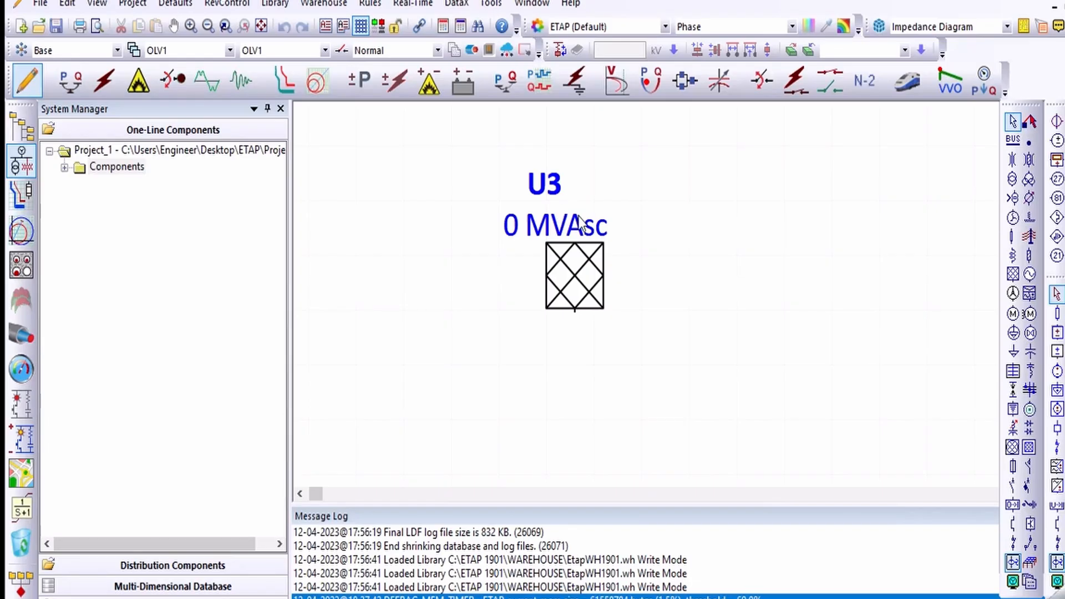
Step: Reposition the power grid's ID and MVAsc labels so they sit neatly above the symbol
{"action": "left_click", "coordinate": [555, 185]}
{"action": "left_click_drag", "start_coordinate": [556, 183], "coordinate": [535, 186]}
{"action": "left_click", "coordinate": [602, 183]}
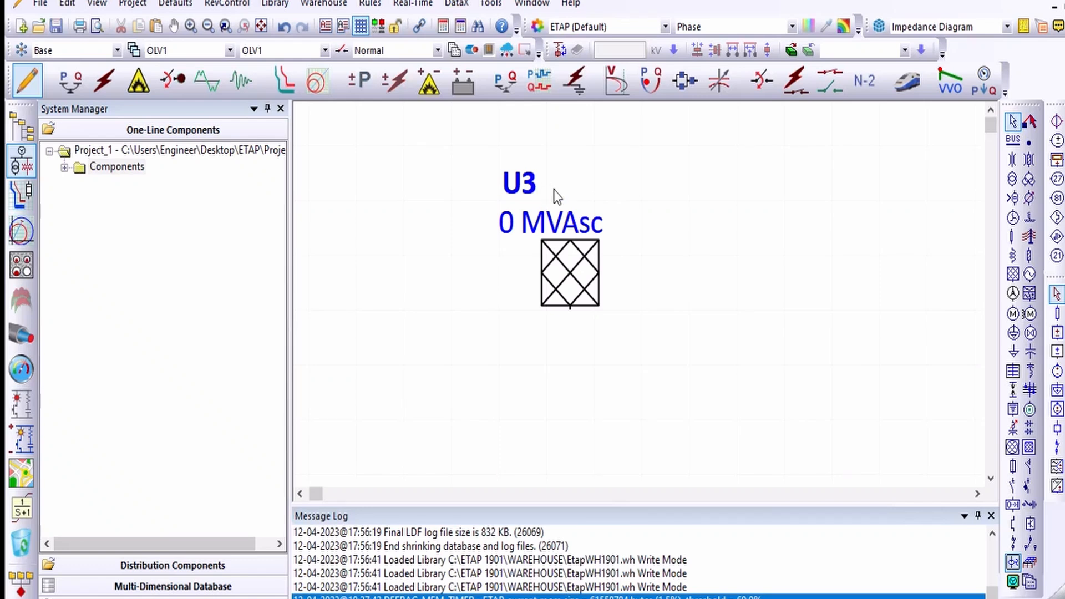
{"action": "left_click", "coordinate": [571, 280]}
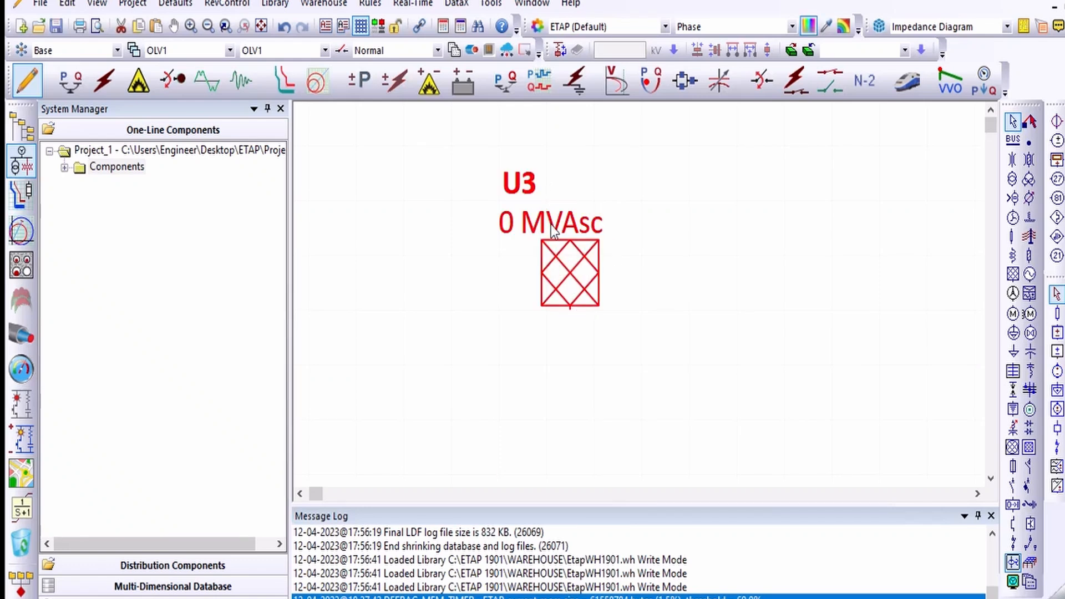
{"action": "mouse_move", "coordinate": [551, 224]}
{"action": "left_mouse_down"}
{"action": "mouse_move", "coordinate": [613, 208]}
{"action": "mouse_move", "coordinate": [577, 229]}
{"action": "mouse_move", "coordinate": [559, 204]}
{"action": "mouse_move", "coordinate": [577, 217]}
{"action": "mouse_move", "coordinate": [552, 218]}
{"action": "mouse_move", "coordinate": [588, 217]}
{"action": "mouse_move", "coordinate": [561, 227]}
{"action": "left_mouse_up"}
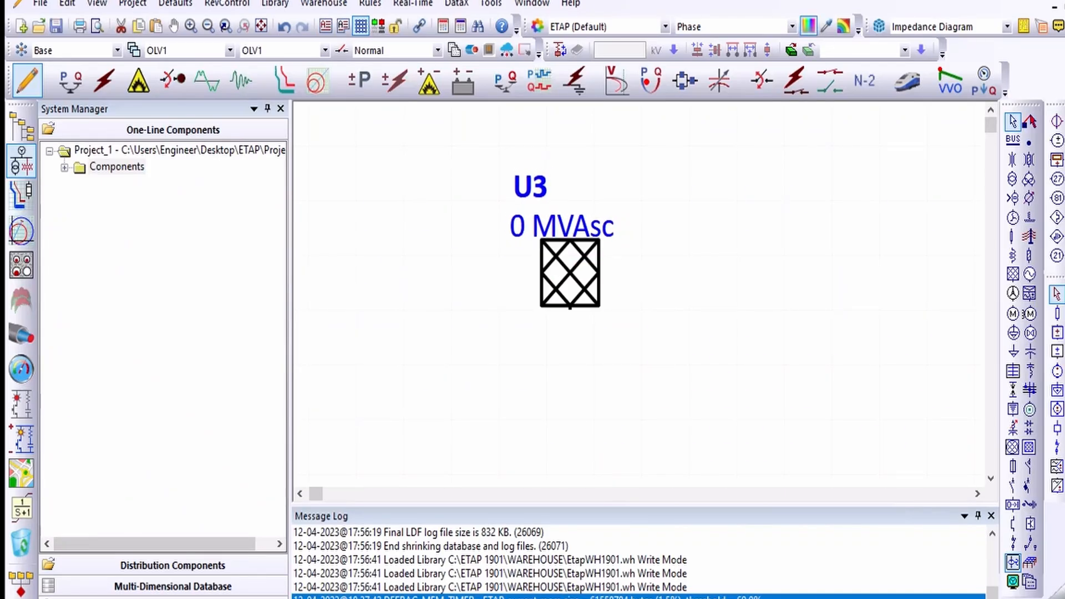
{"action": "mouse_move", "coordinate": [528, 186]}
{"action": "left_mouse_down"}
{"action": "mouse_move", "coordinate": [519, 186]}
{"action": "mouse_move", "coordinate": [544, 184]}
{"action": "mouse_move", "coordinate": [536, 177]}
{"action": "left_mouse_up"}
{"action": "left_click", "coordinate": [680, 204]}
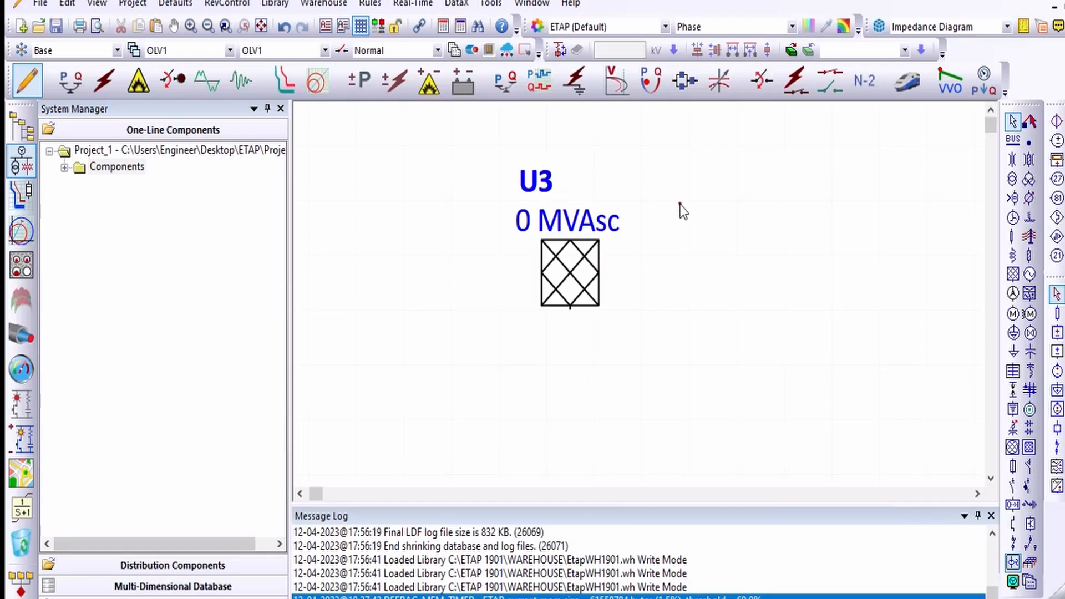
{"action": "left_click", "coordinate": [555, 244]}
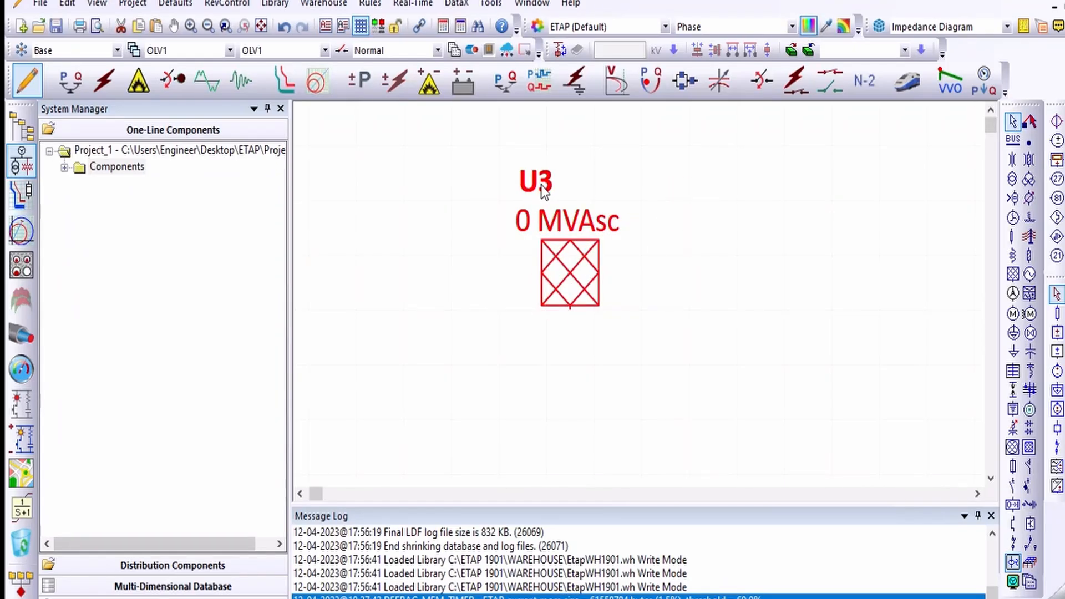
{"action": "mouse_move", "coordinate": [541, 185]}
{"action": "left_mouse_down"}
{"action": "mouse_move", "coordinate": [559, 185]}
{"action": "mouse_move", "coordinate": [541, 185]}
{"action": "left_mouse_up"}
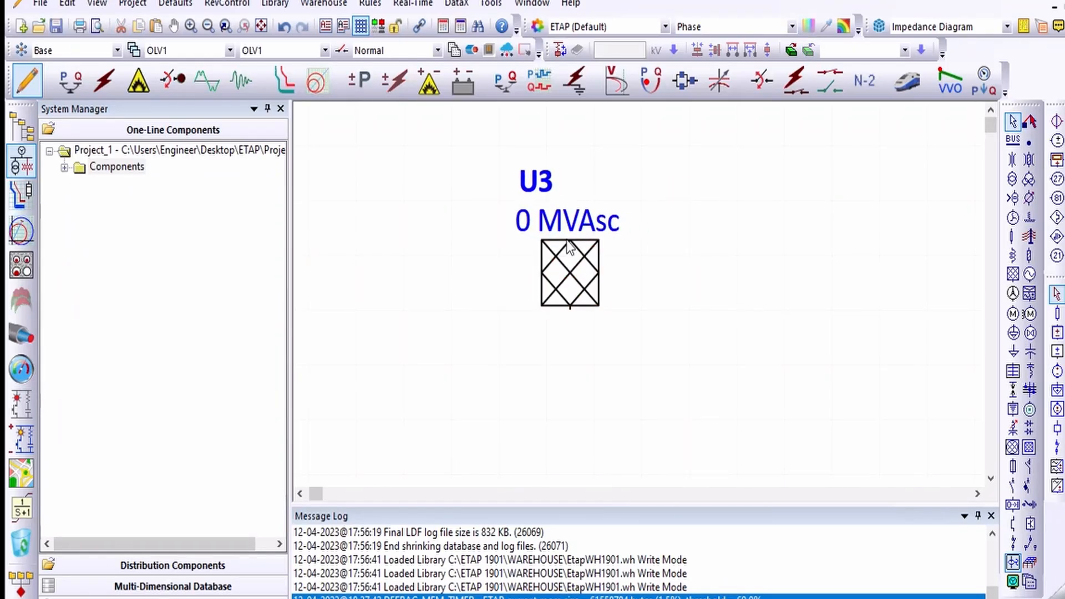
Step: Open the power grid's editor and set its ID to External_grid
{"action": "double_click", "coordinate": [581, 268]}
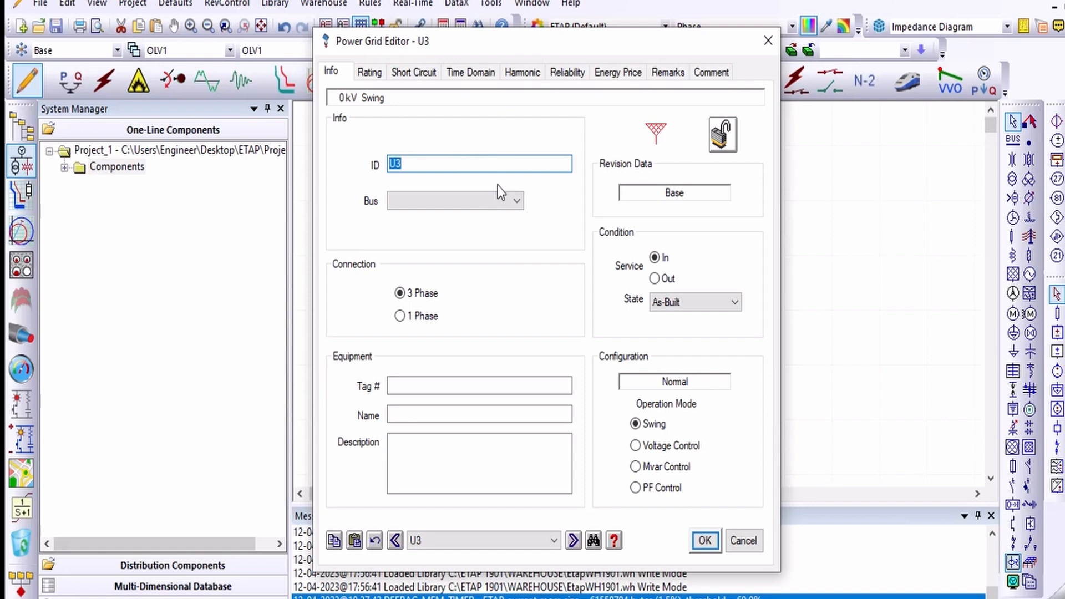
{"action": "type", "text": "Exter"}
{"action": "type", "text": "nal_grid"}
Step: Inspect the editor's Bus and State options, the property lock toggle, and the Rating tab
{"action": "left_click", "coordinate": [500, 194]}
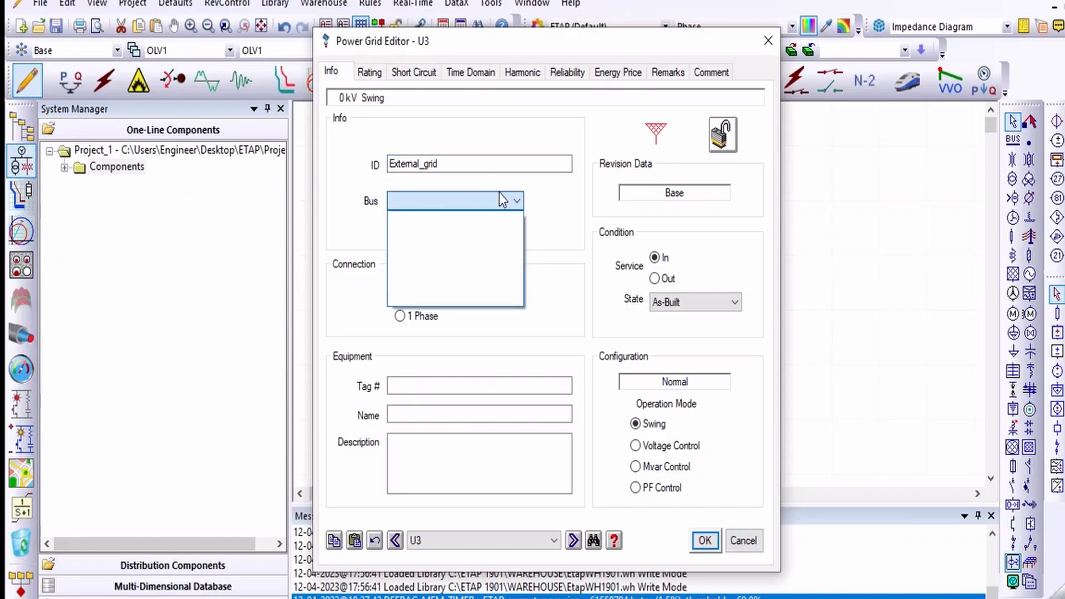
{"action": "left_click", "coordinate": [499, 194]}
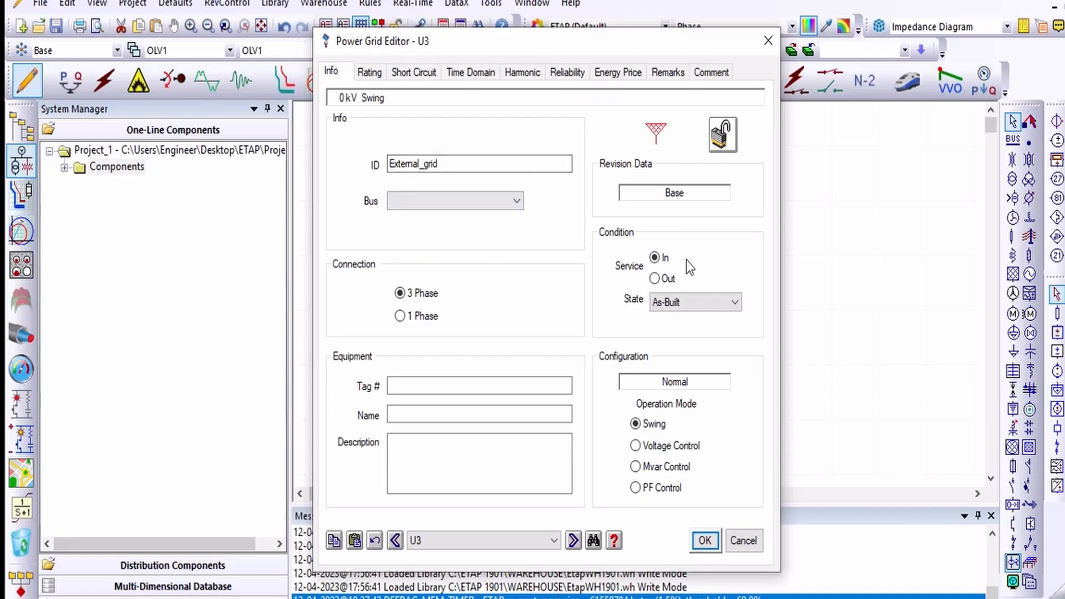
{"action": "left_click", "coordinate": [685, 197]}
{"action": "left_click", "coordinate": [725, 137]}
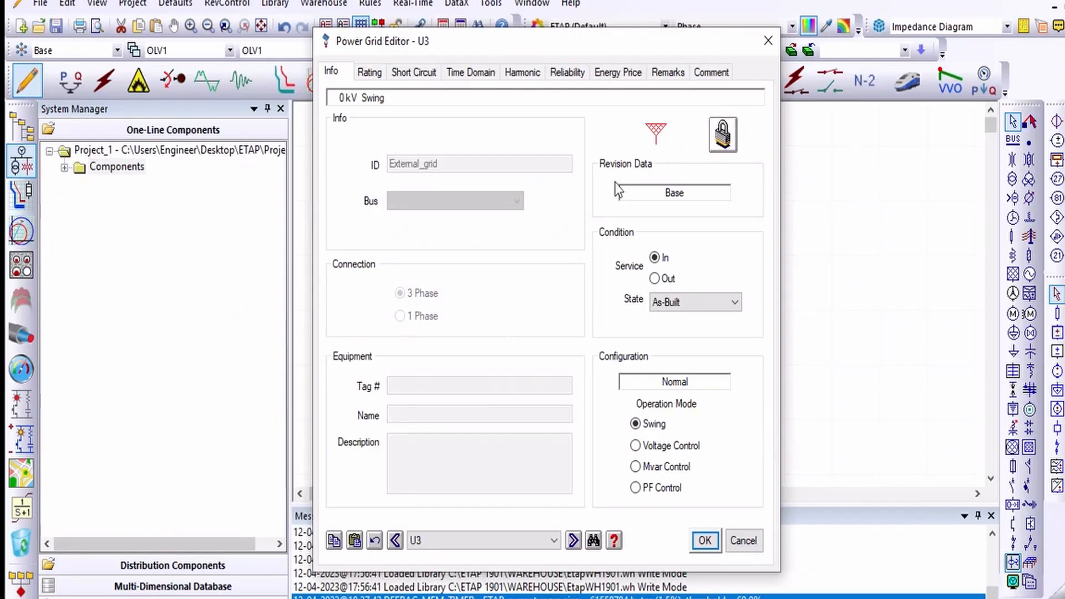
{"action": "left_click", "coordinate": [724, 136]}
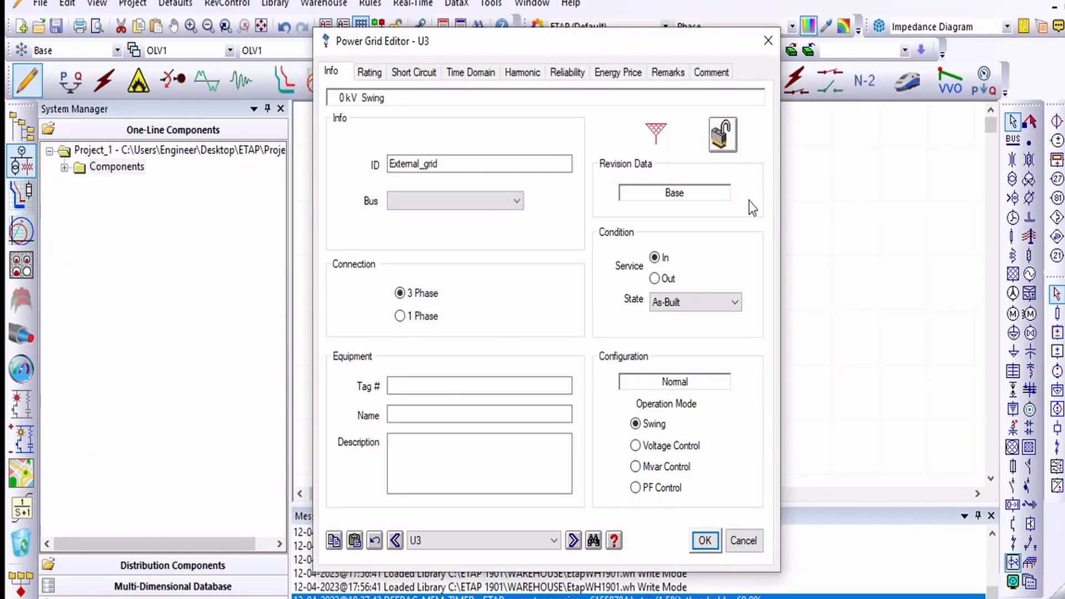
{"action": "left_click", "coordinate": [704, 304]}
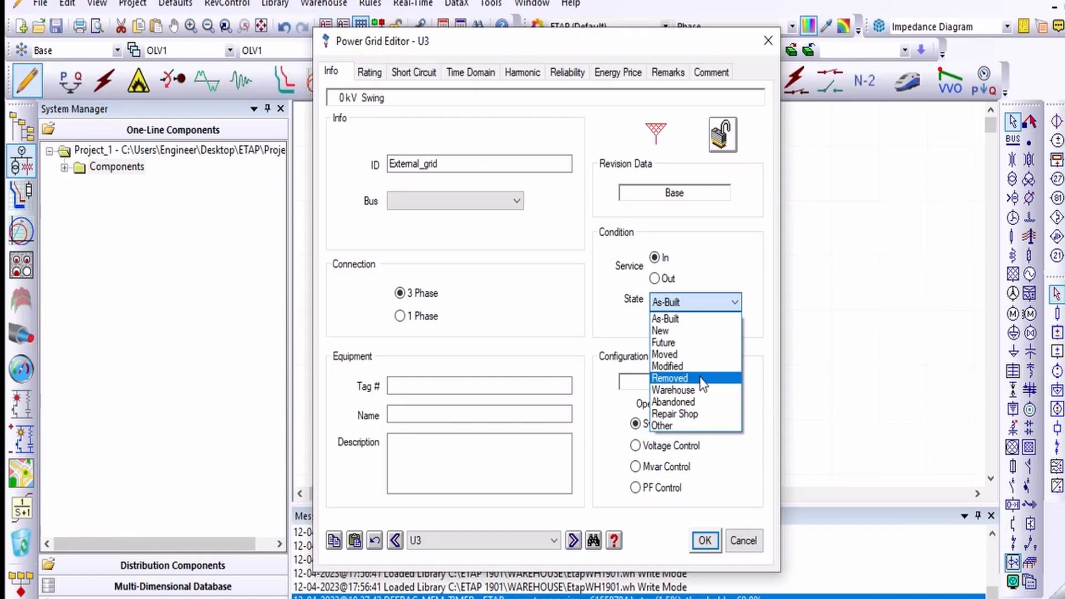
{"action": "left_click", "coordinate": [688, 310]}
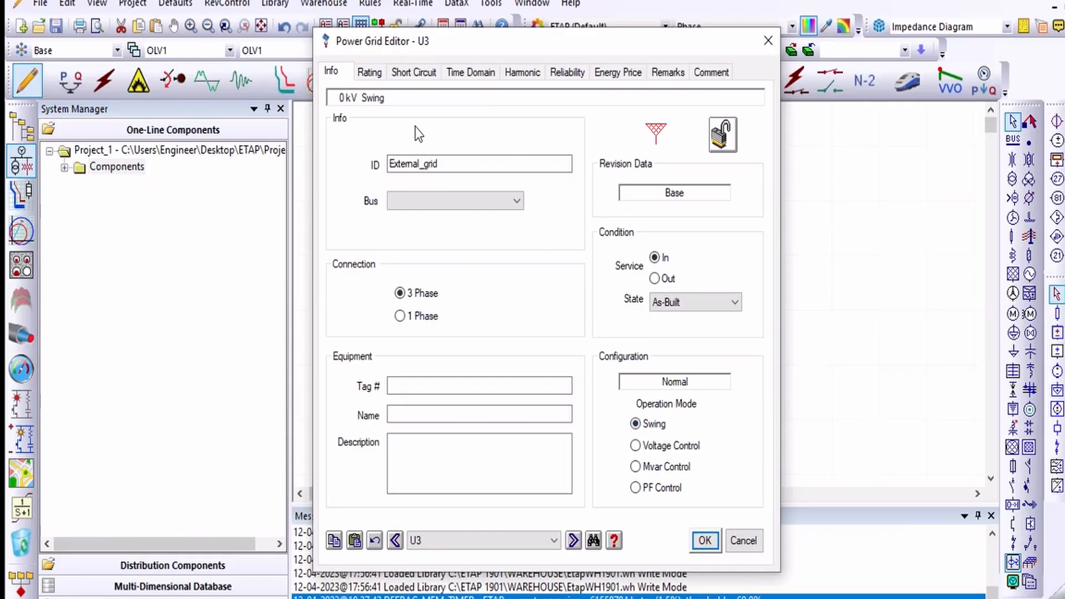
{"action": "left_click", "coordinate": [375, 74]}
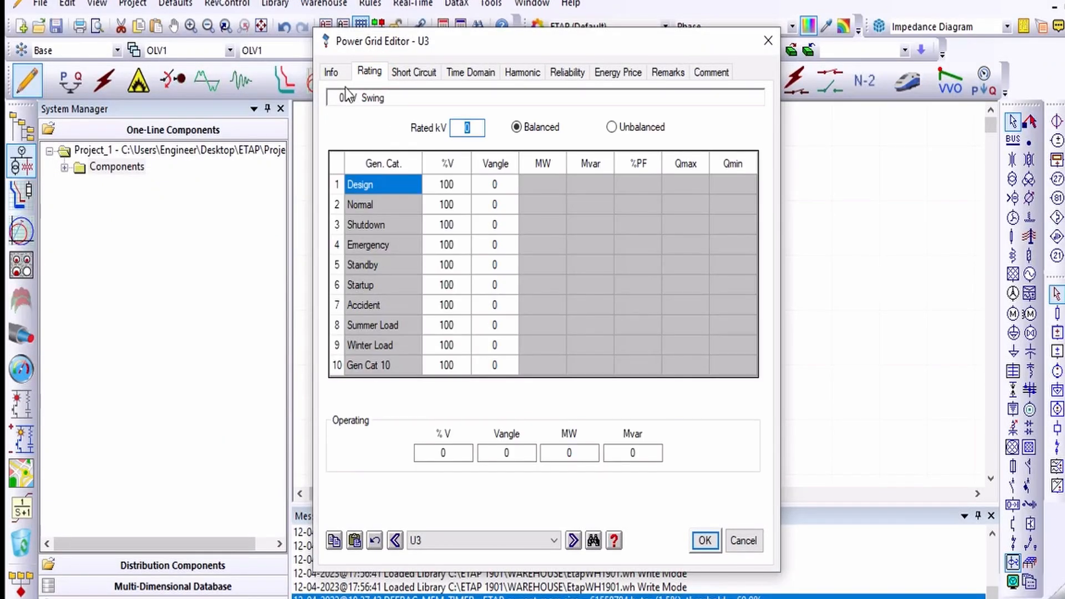
{"action": "left_click", "coordinate": [336, 72]}
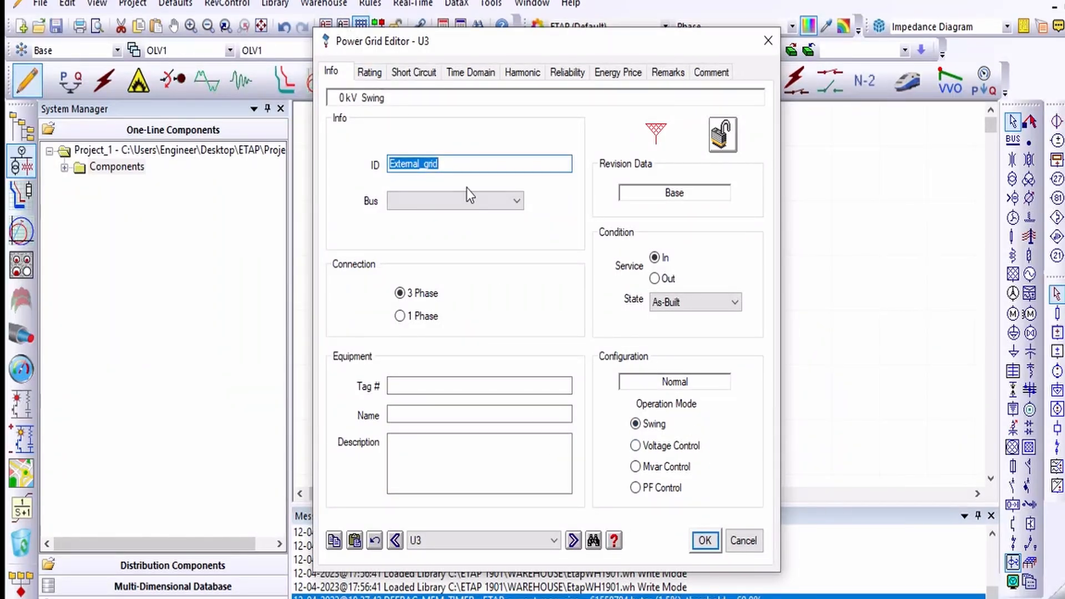
Step: Open the Rating tab and compare the Balanced and Unbalanced rating models, leaving Balanced selected
{"action": "left_click", "coordinate": [370, 73]}
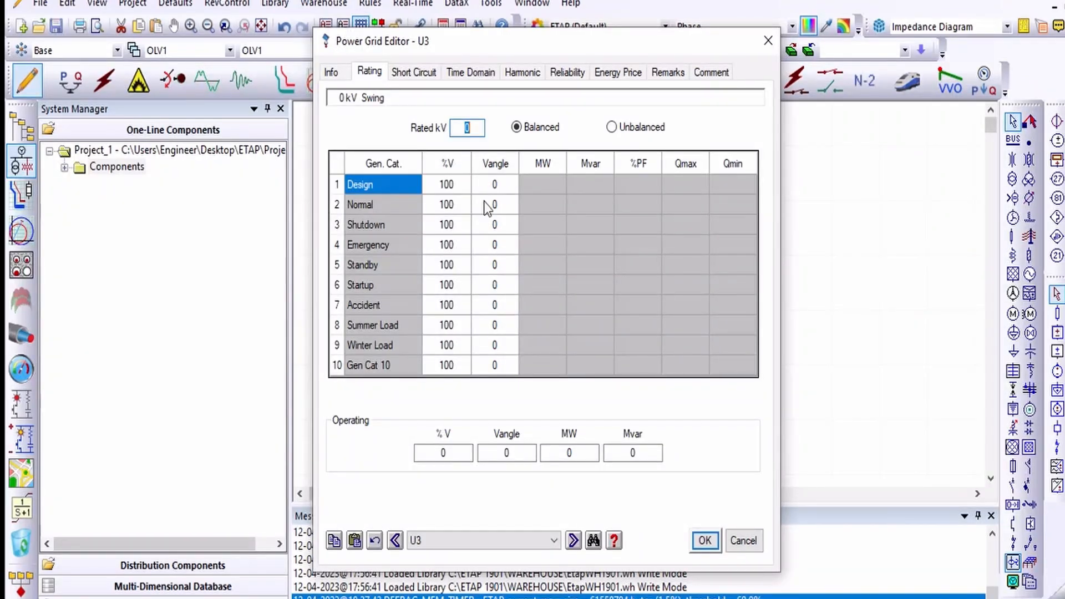
{"action": "left_click", "coordinate": [504, 205]}
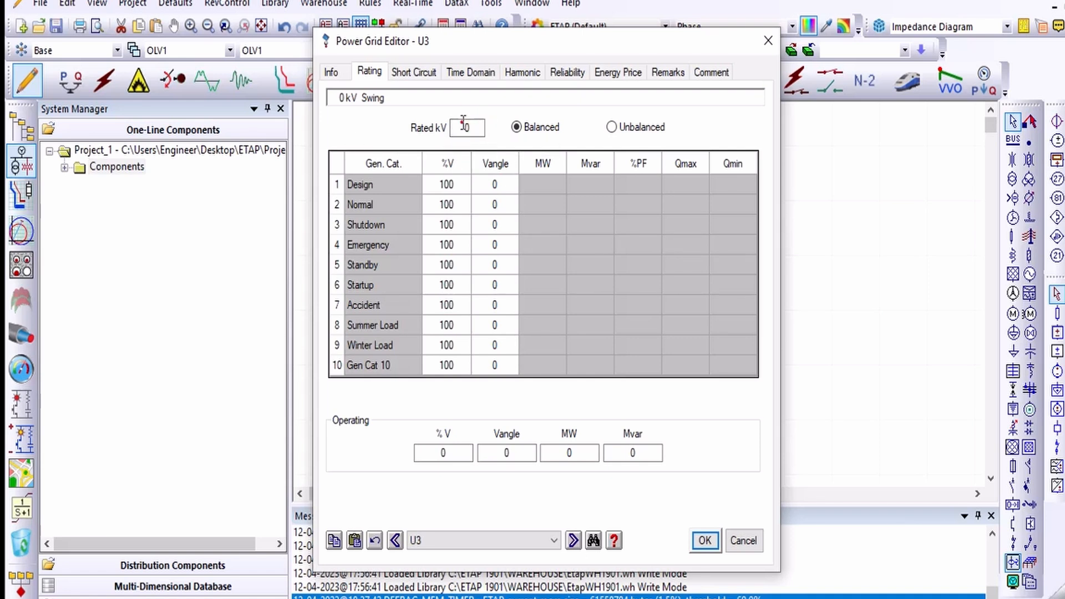
{"action": "double_click", "coordinate": [479, 128]}
{"action": "left_click", "coordinate": [617, 130]}
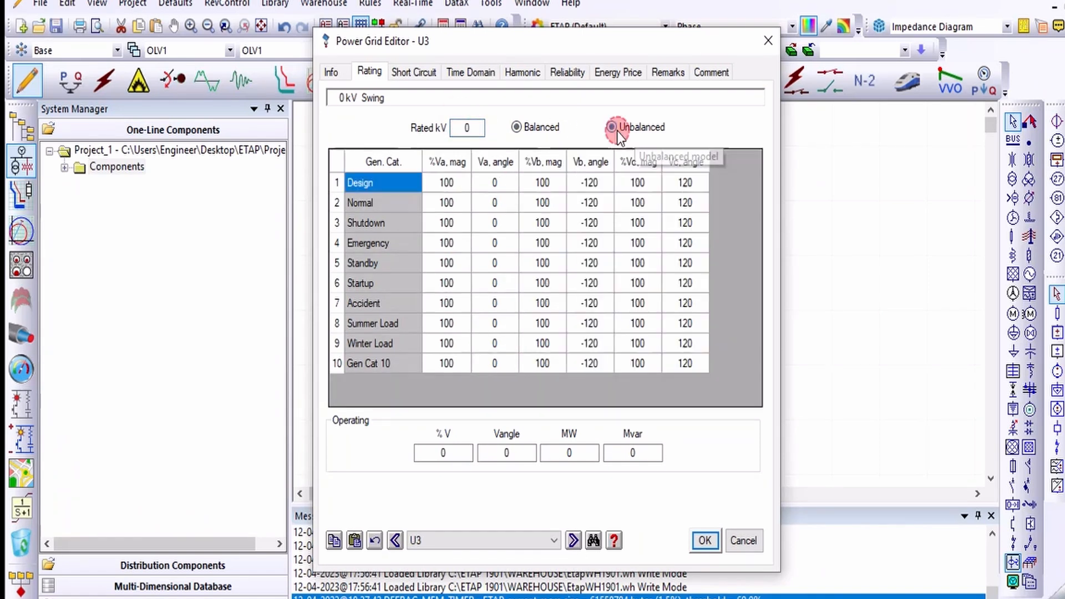
{"action": "left_click", "coordinate": [530, 128]}
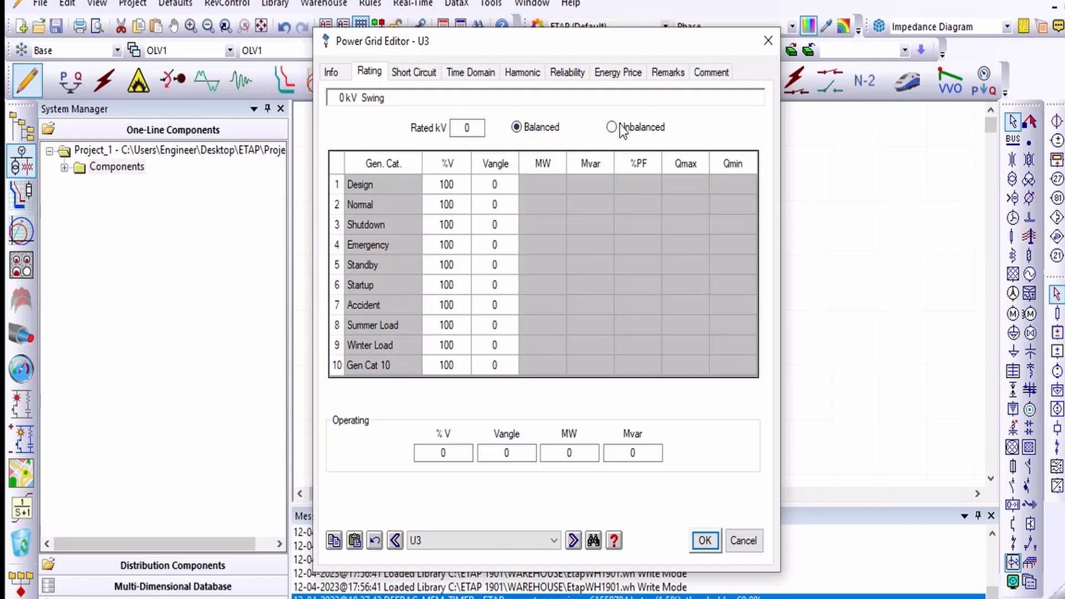
{"action": "left_click", "coordinate": [617, 128]}
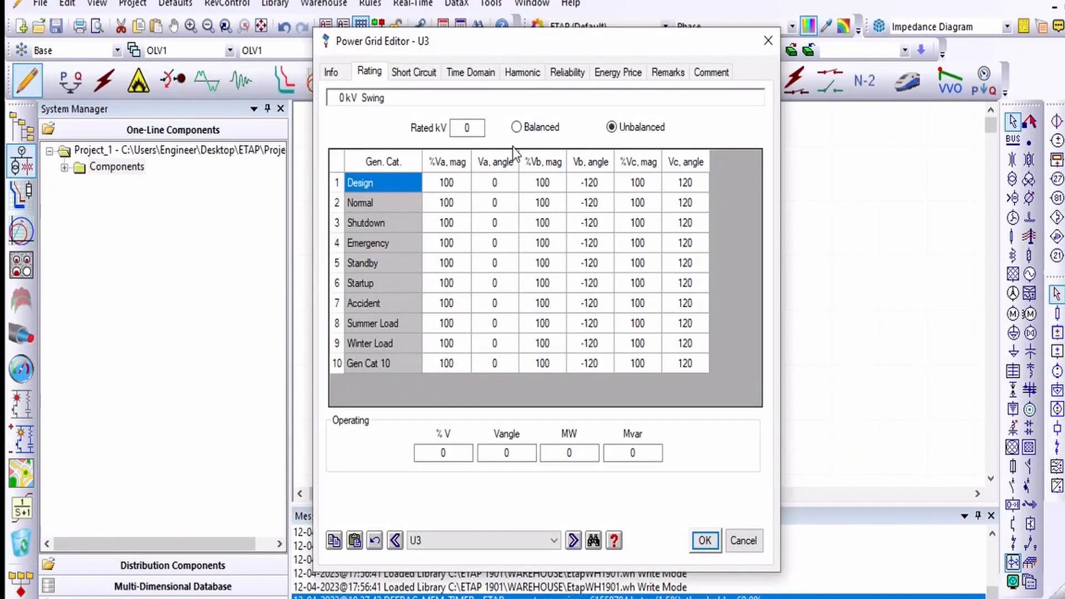
{"action": "left_click", "coordinate": [516, 129]}
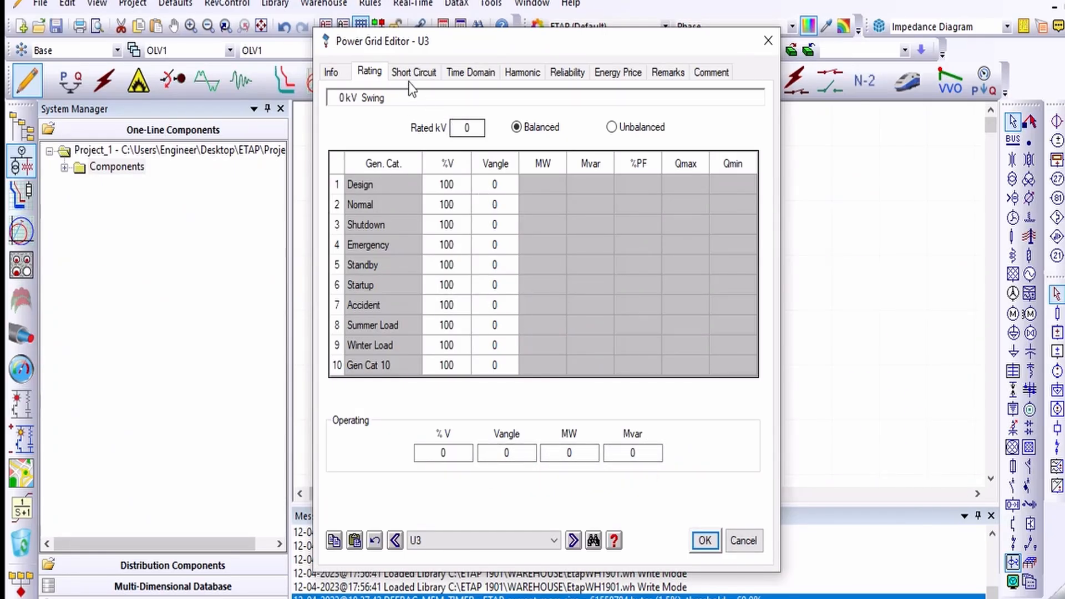
Step: Set the power grid's rated voltage to 110 kV
{"action": "double_click", "coordinate": [463, 131]}
{"action": "type", "text": "110"}
{"action": "left_click", "coordinate": [418, 73]}
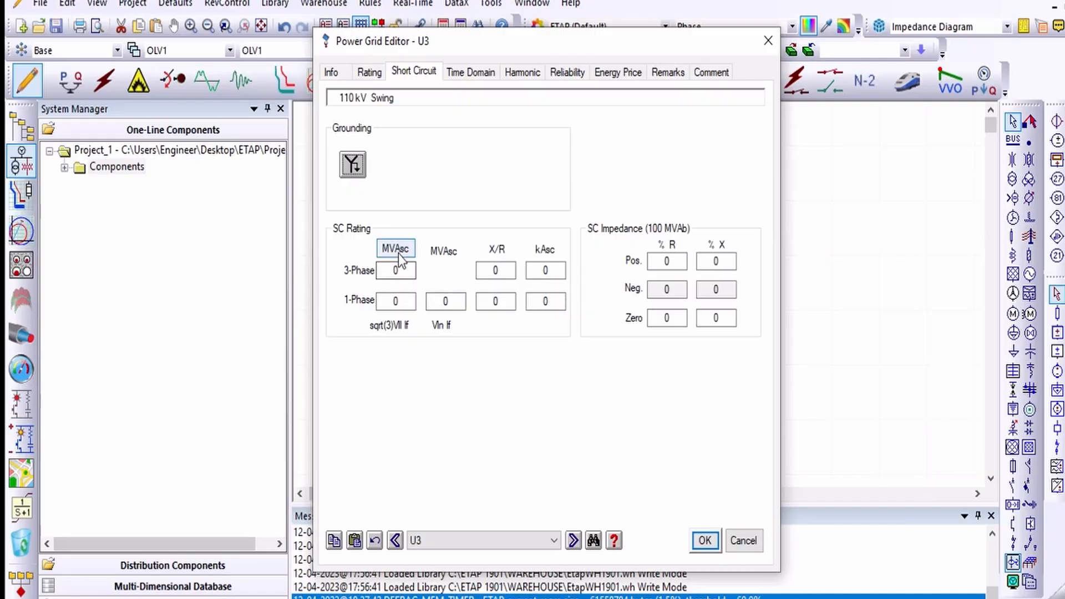
Step: Toggle the grounding connection between Y and Delta to compare the short-circuit fields, returning to Y
{"action": "left_click", "coordinate": [359, 166]}
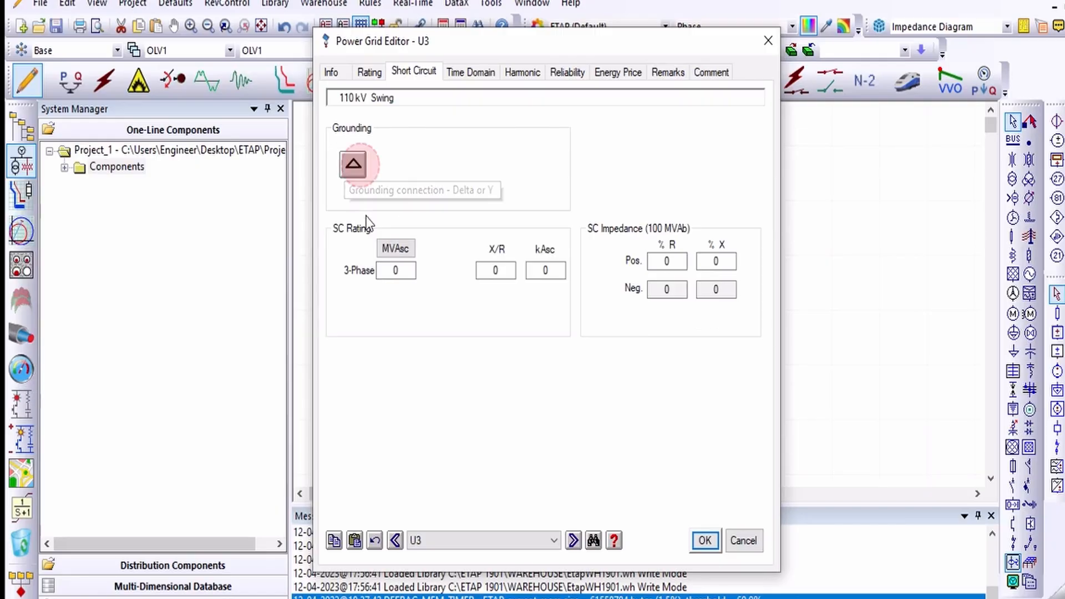
{"action": "left_click", "coordinate": [356, 170]}
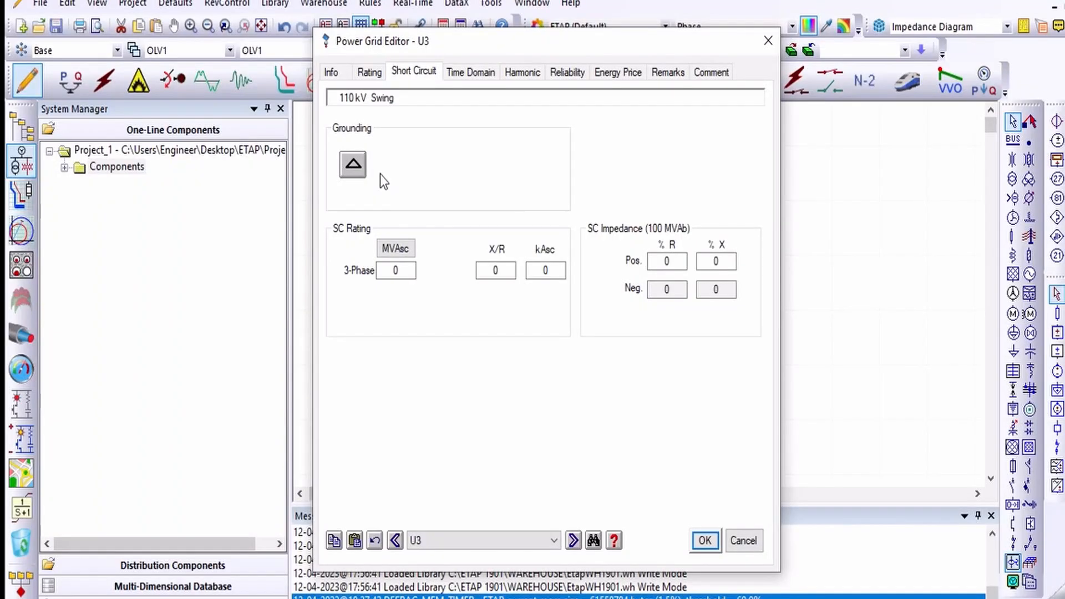
{"action": "left_click", "coordinate": [353, 166]}
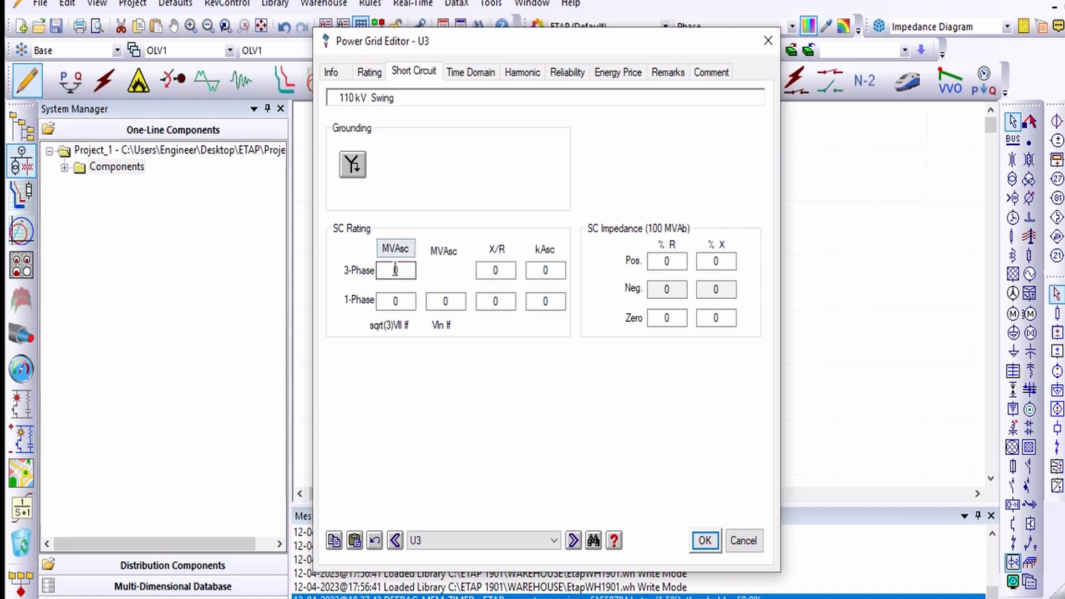
Step: Set the three-phase short-circuit rating to 100 MVAsc
{"action": "left_click", "coordinate": [391, 303]}
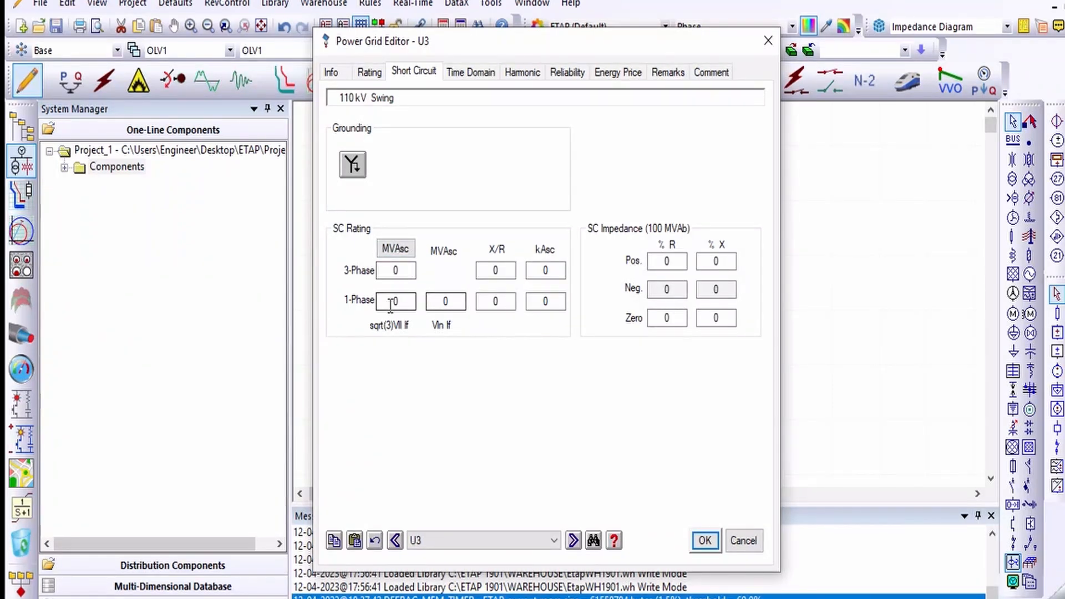
{"action": "left_click", "coordinate": [386, 270]}
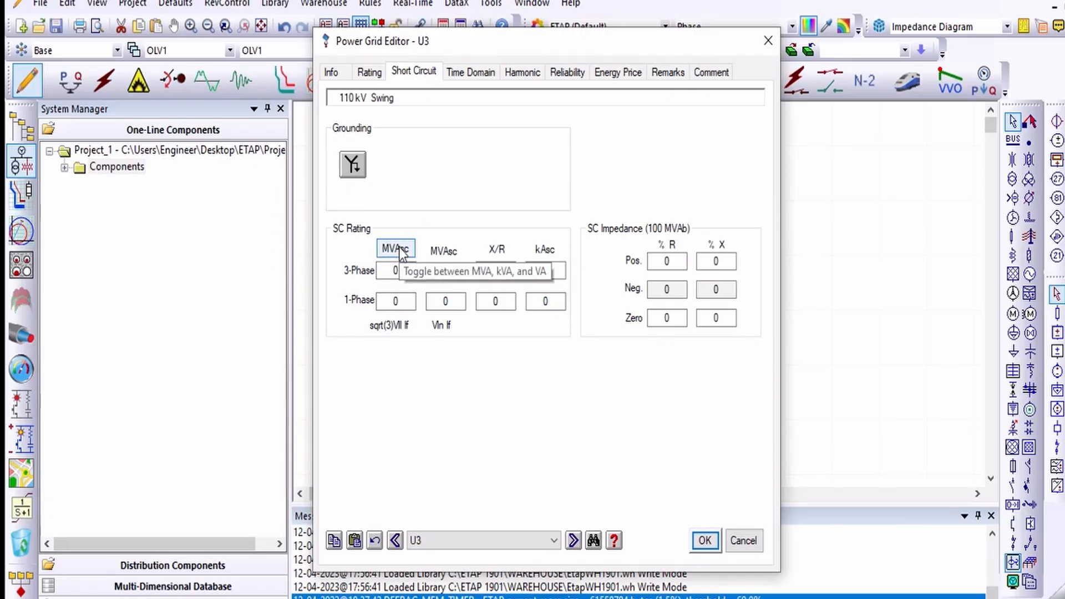
{"action": "double_click", "coordinate": [399, 267]}
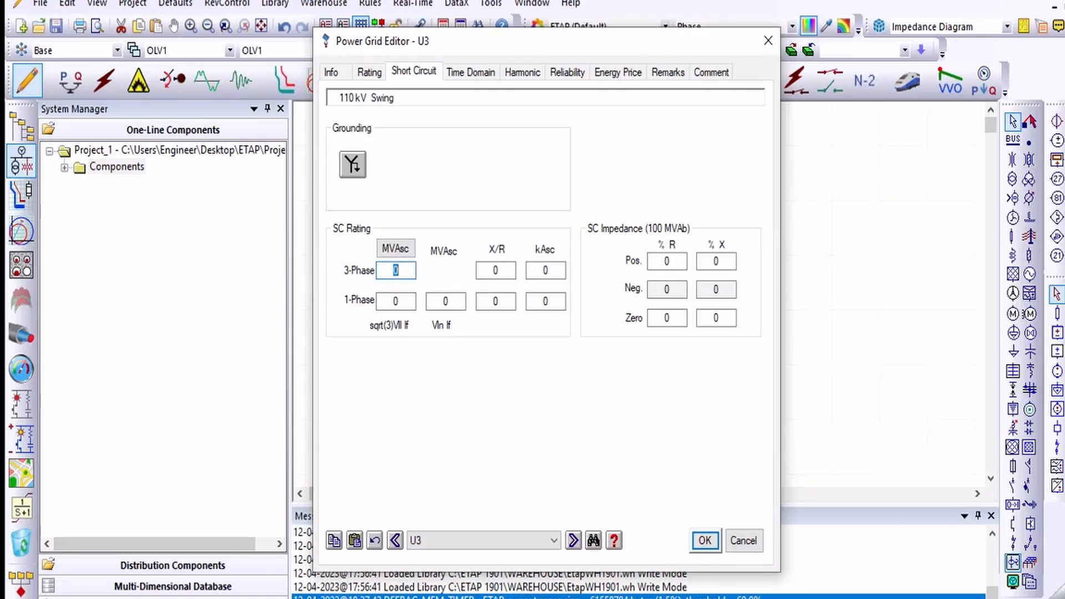
{"action": "type", "text": "100"}
{"action": "left_click", "coordinate": [489, 225]}
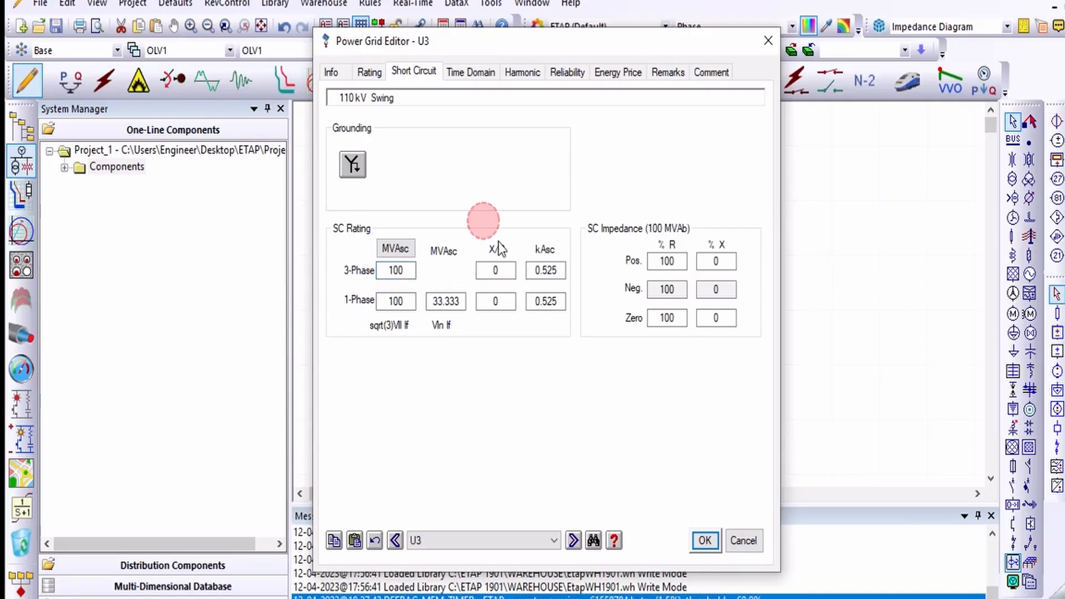
Step: Set the three-phase X/R ratio to 7
{"action": "double_click", "coordinate": [502, 271]}
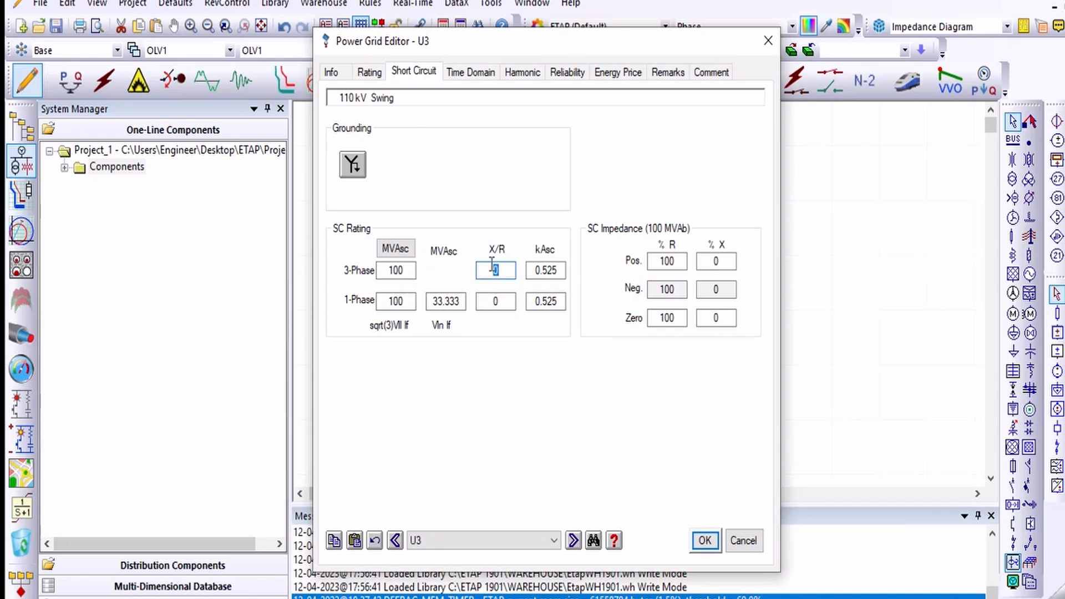
{"action": "type", "text": "0.7"}
{"action": "left_click", "coordinate": [563, 220]}
{"action": "double_click", "coordinate": [496, 270]}
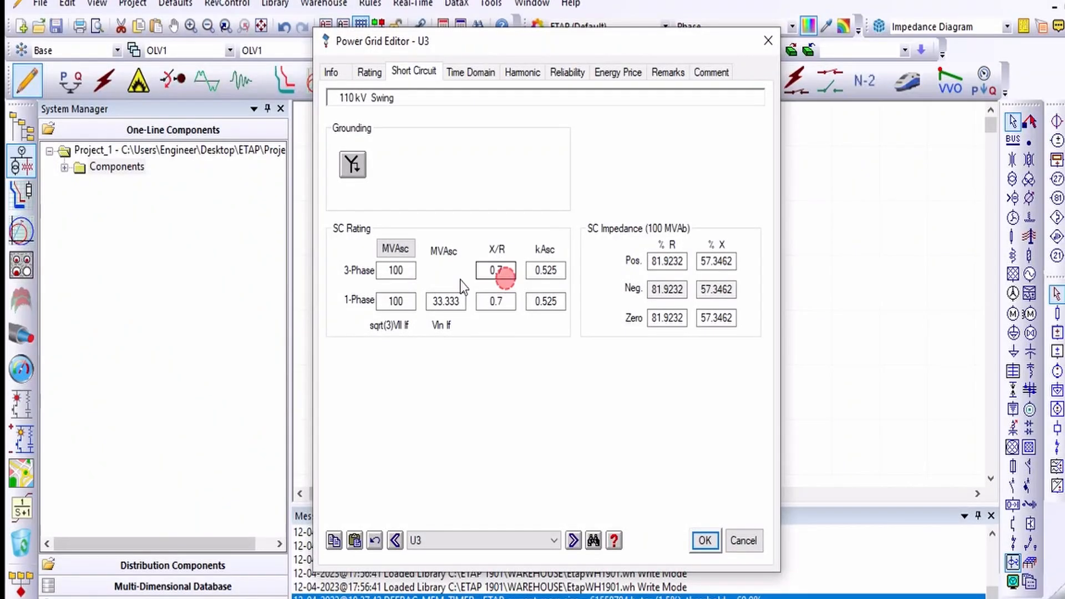
{"action": "type", "text": "7"}
{"action": "left_click", "coordinate": [550, 204]}
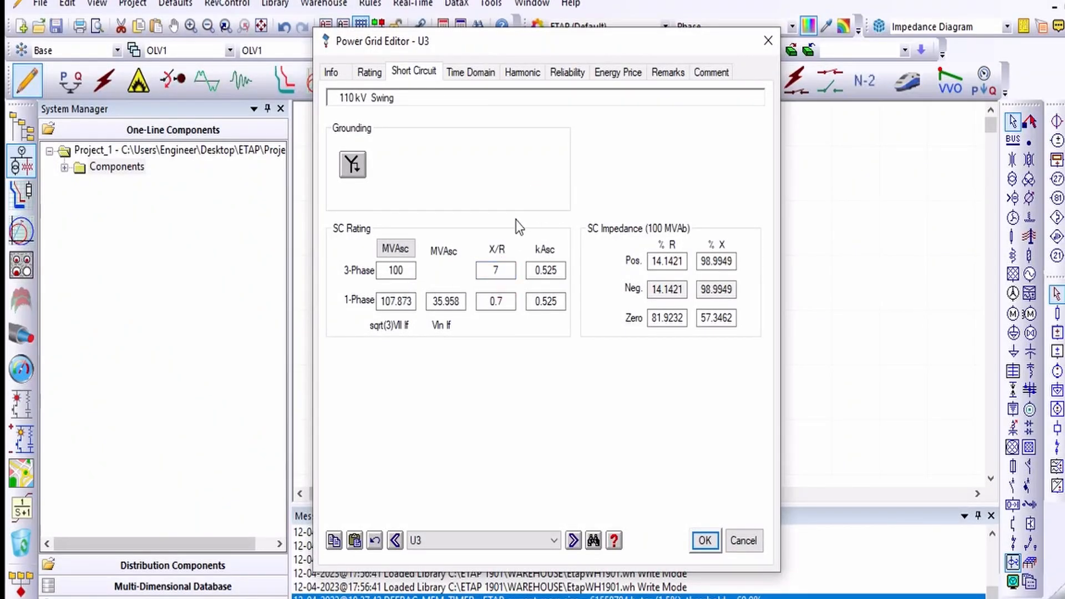
Step: Set the single-phase X/R ratio to 7
{"action": "double_click", "coordinate": [496, 301]}
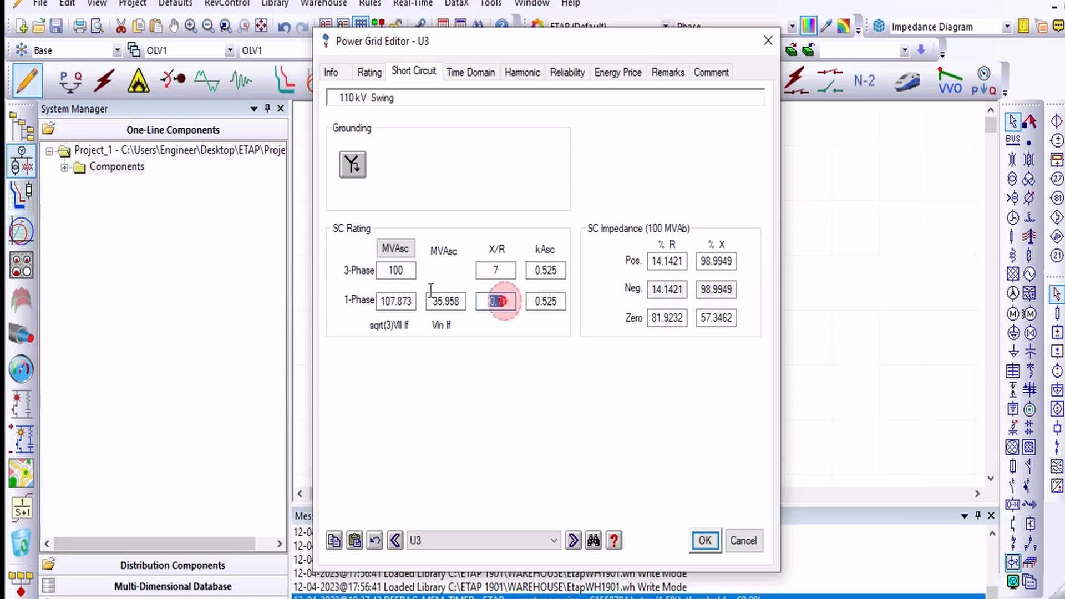
{"action": "type", "text": "7"}
{"action": "left_click", "coordinate": [518, 167]}
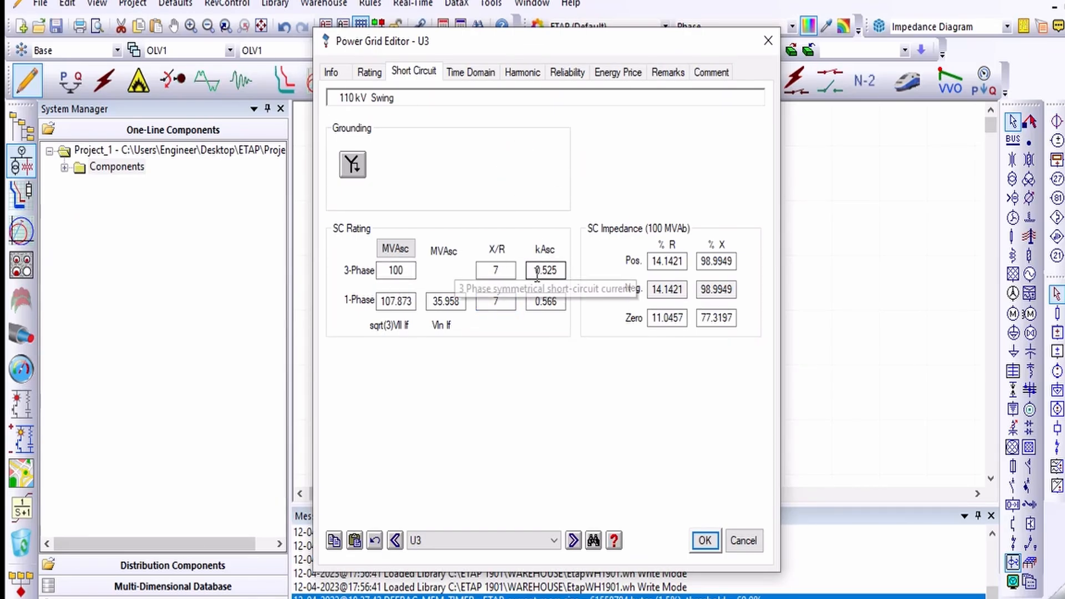
Step: Change the three-phase X/R ratio to 0.7 and back to 7
{"action": "double_click", "coordinate": [500, 271]}
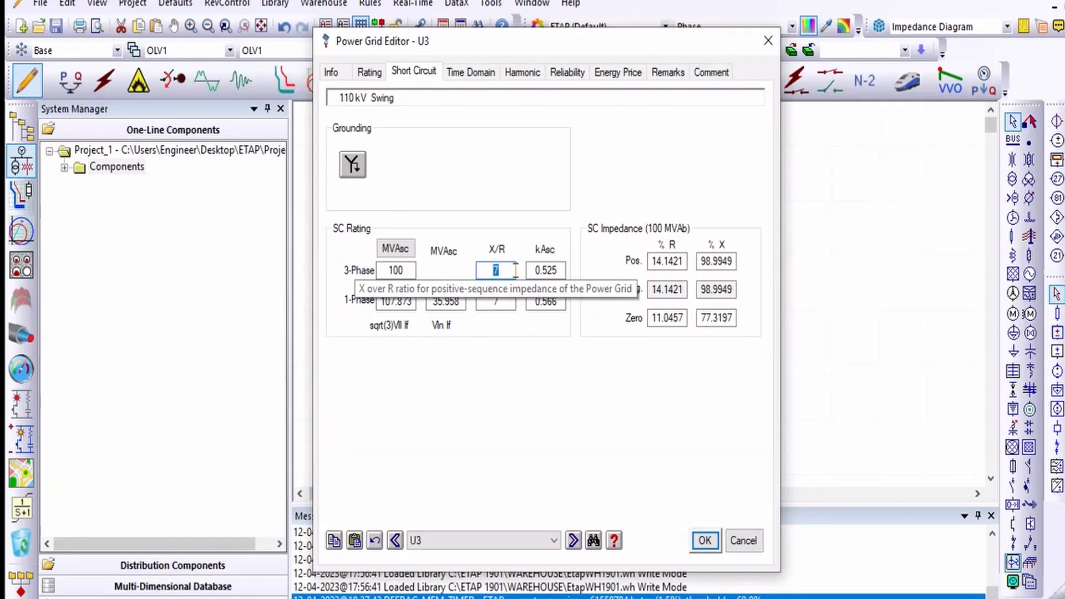
{"action": "left_click", "coordinate": [519, 154]}
{"action": "left_click", "coordinate": [507, 268]}
{"action": "double_click", "coordinate": [507, 268]}
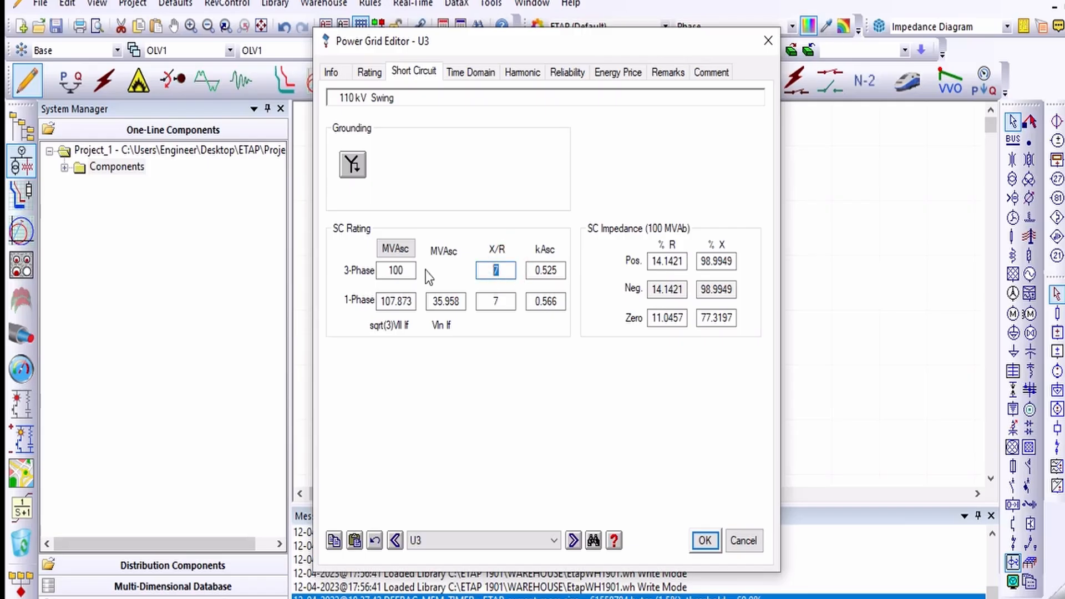
{"action": "type", "text": "0.7"}
{"action": "left_click", "coordinate": [513, 301]}
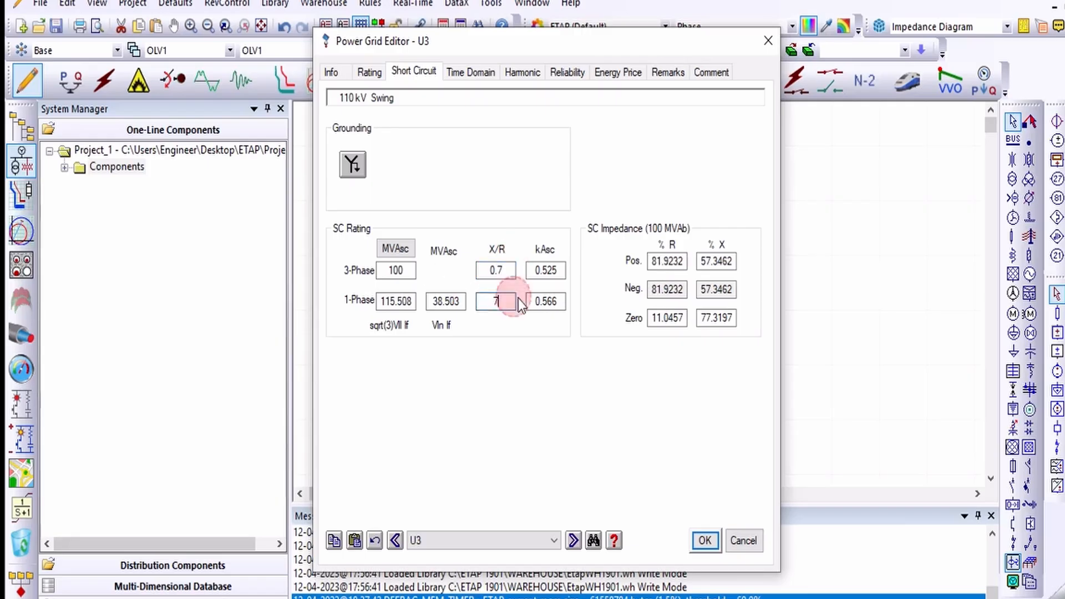
{"action": "double_click", "coordinate": [495, 270]}
{"action": "type", "text": "7"}
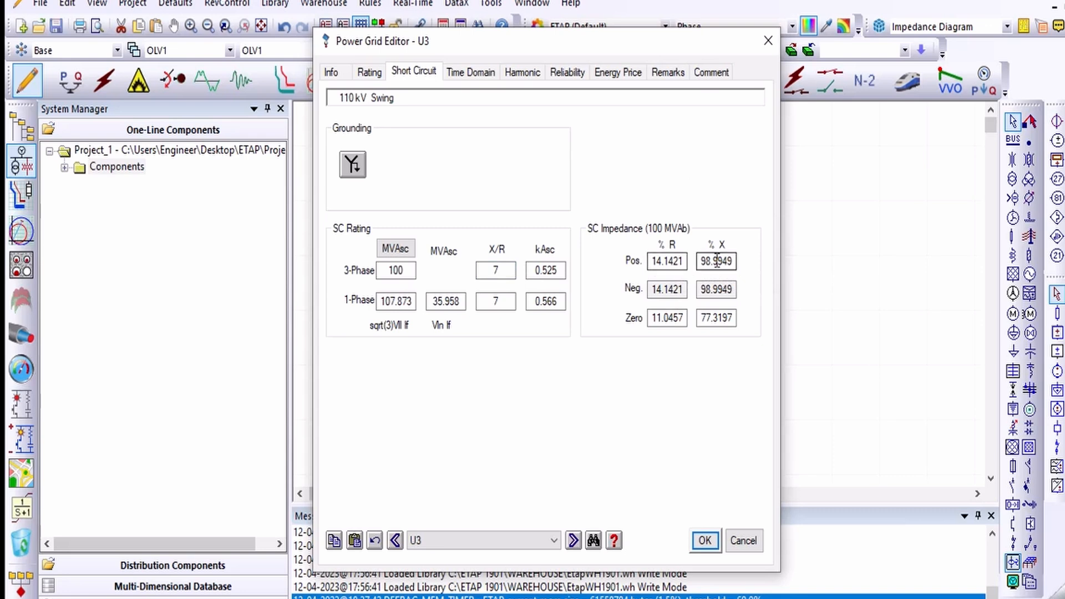
Step: Set both the three-phase and single-phase X/R ratios to 0.1
{"action": "double_click", "coordinate": [495, 271]}
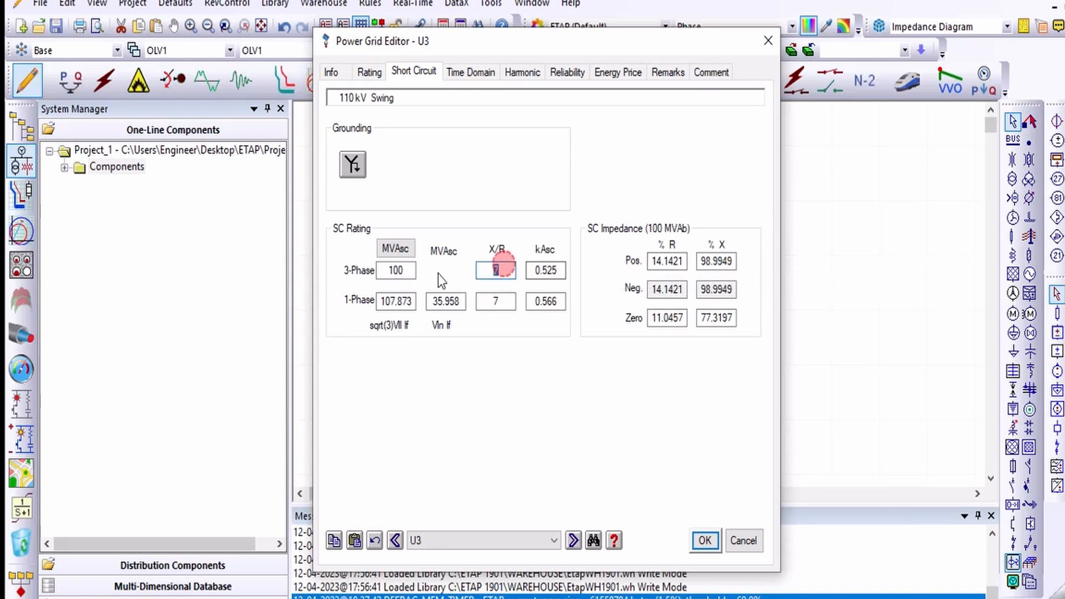
{"action": "type", "text": "0.1"}
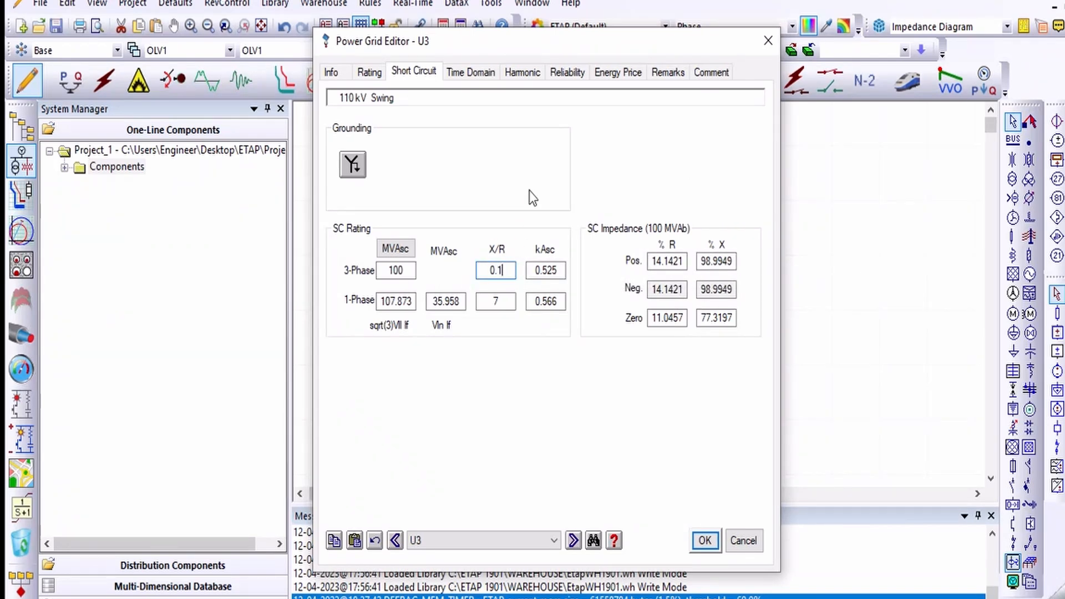
{"action": "key", "text": "Tab"}
{"action": "left_click", "coordinate": [512, 294]}
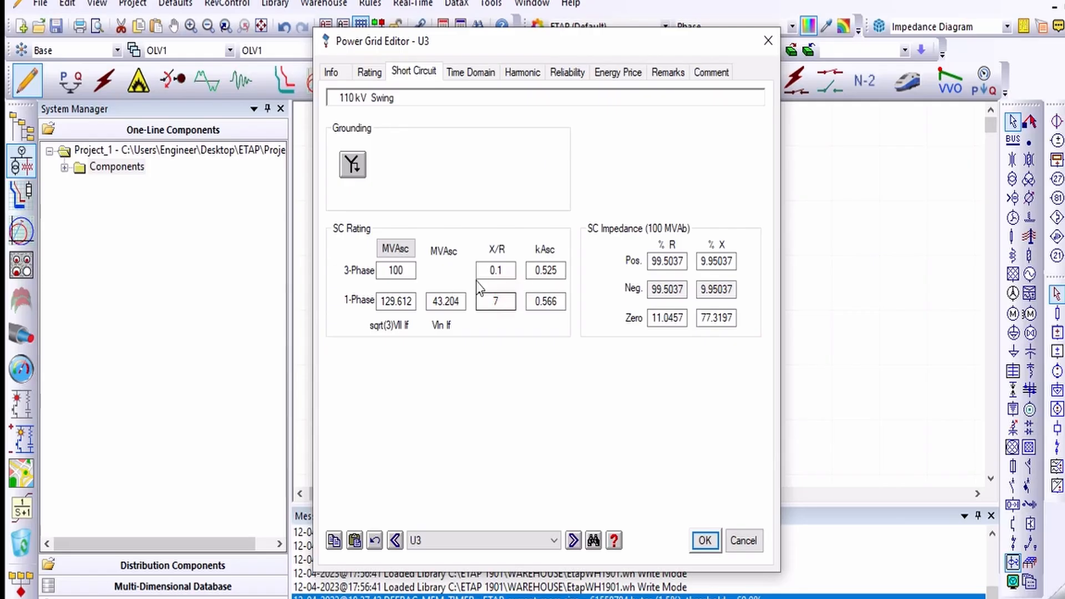
{"action": "double_click", "coordinate": [502, 301]}
{"action": "type", "text": "0.1"}
{"action": "key", "text": "Tab"}
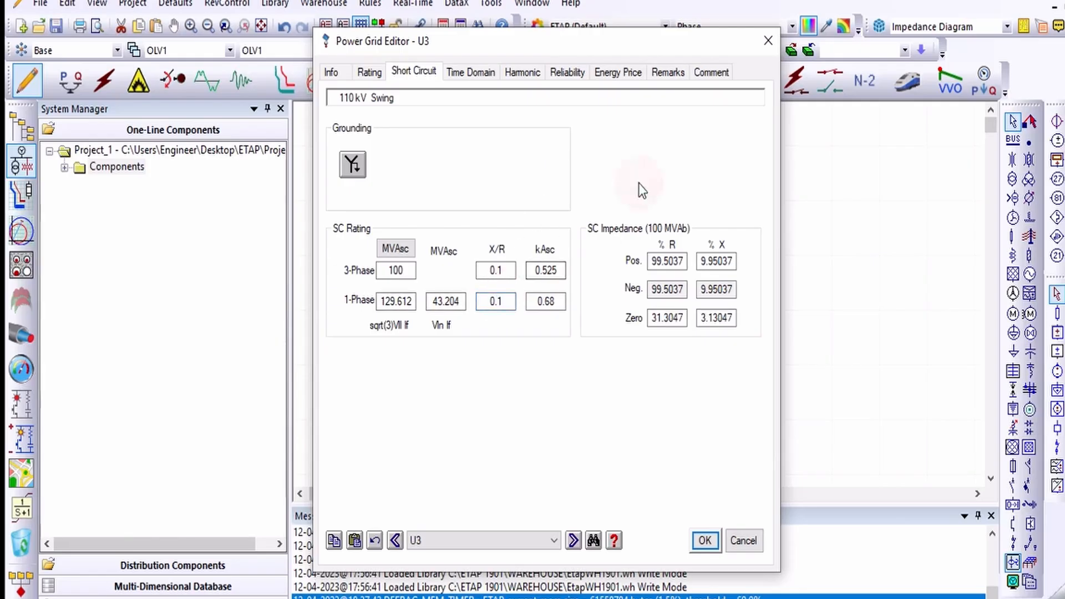
Step: Switch the grounding connection to Delta and recheck the rated voltage on the Rating tab
{"action": "left_click", "coordinate": [357, 165]}
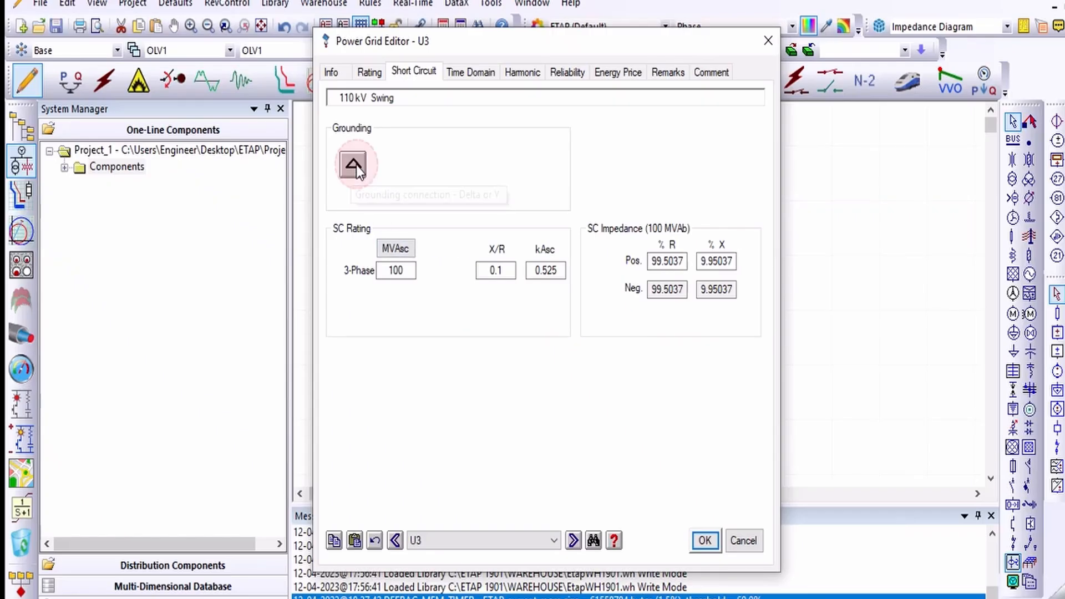
{"action": "double_click", "coordinate": [516, 273]}
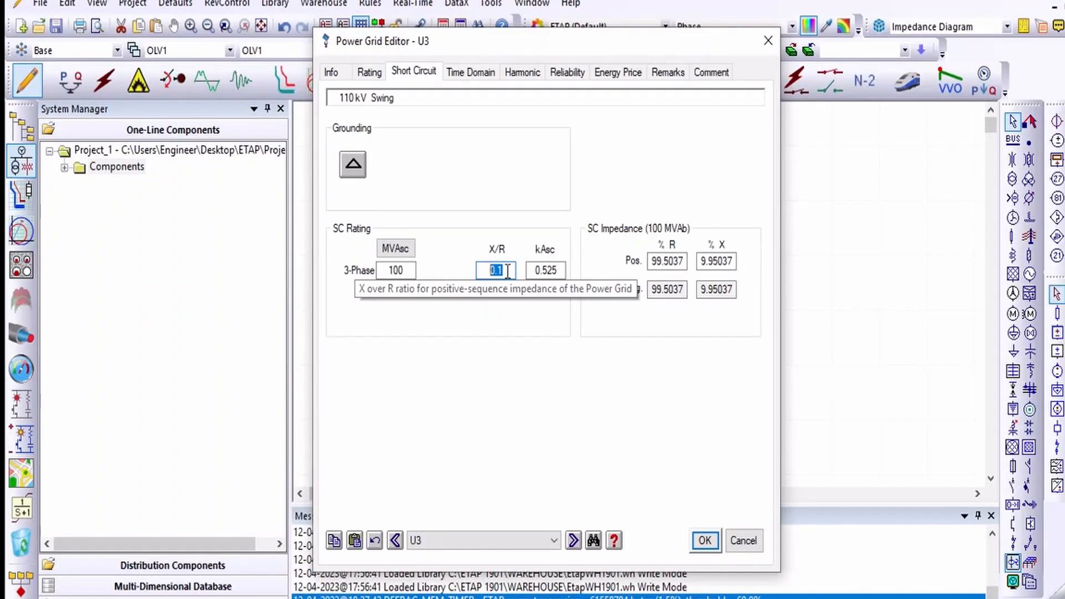
{"action": "double_click", "coordinate": [406, 270]}
{"action": "left_click", "coordinate": [366, 74]}
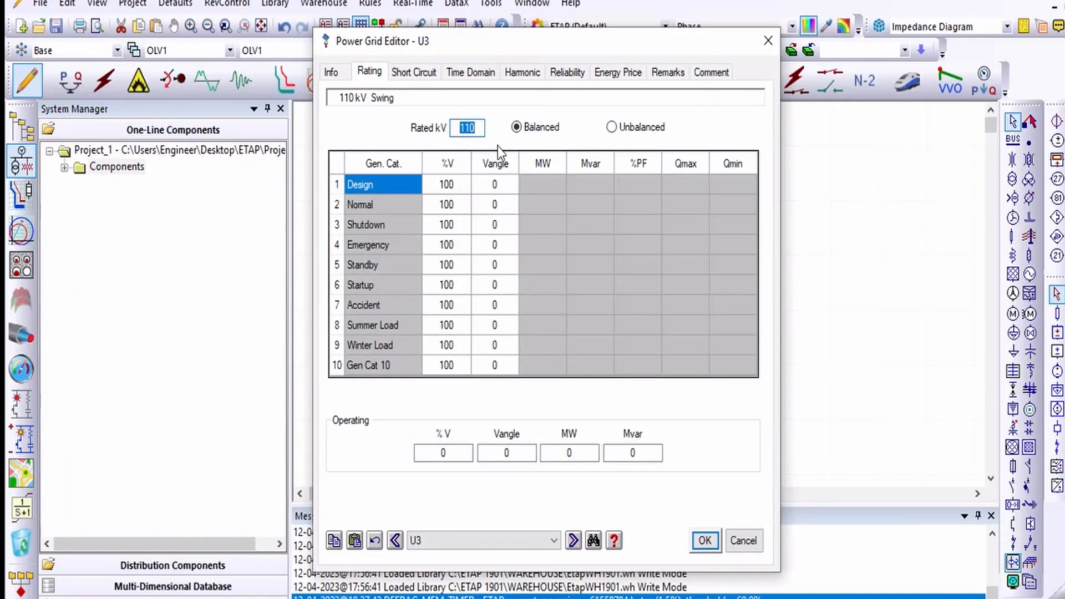
{"action": "left_click", "coordinate": [414, 72]}
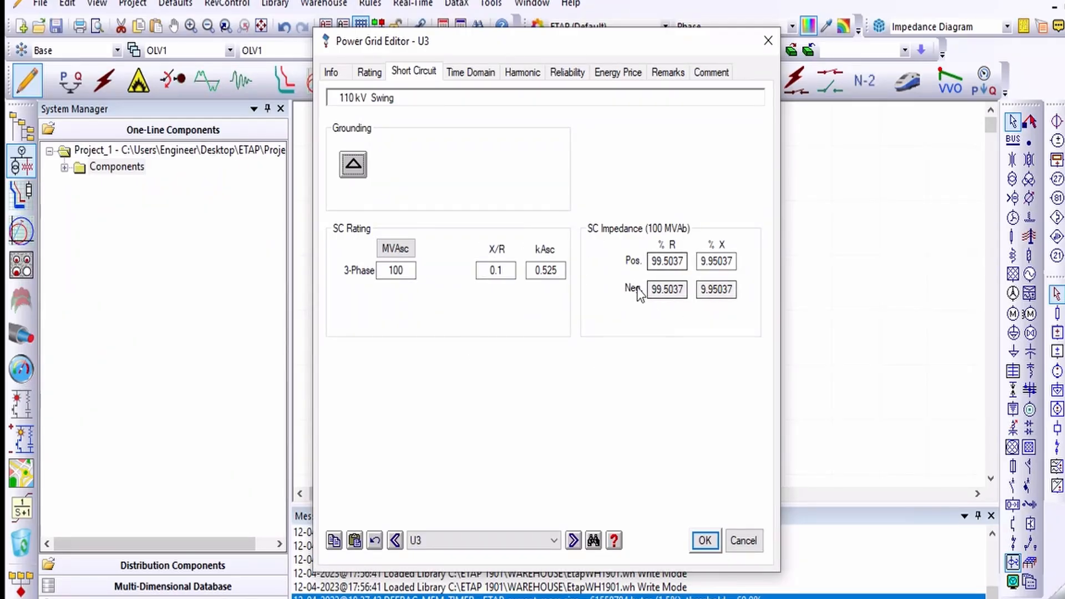
Step: Try a three-phase X/R ratio of 10 before restoring it to 0.1
{"action": "double_click", "coordinate": [497, 271]}
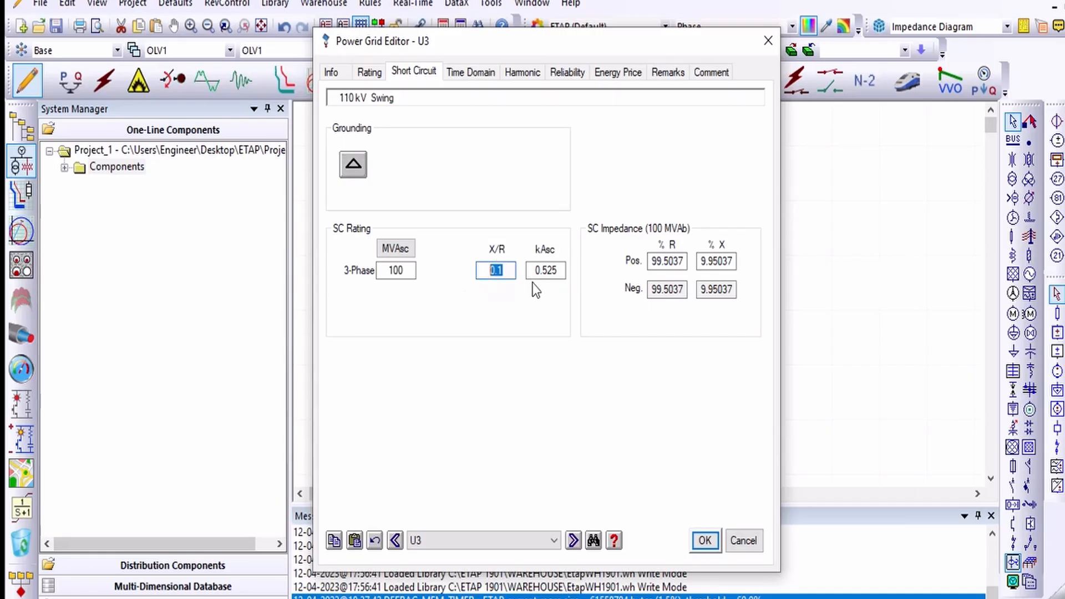
{"action": "type", "text": "10"}
{"action": "left_click", "coordinate": [558, 269]}
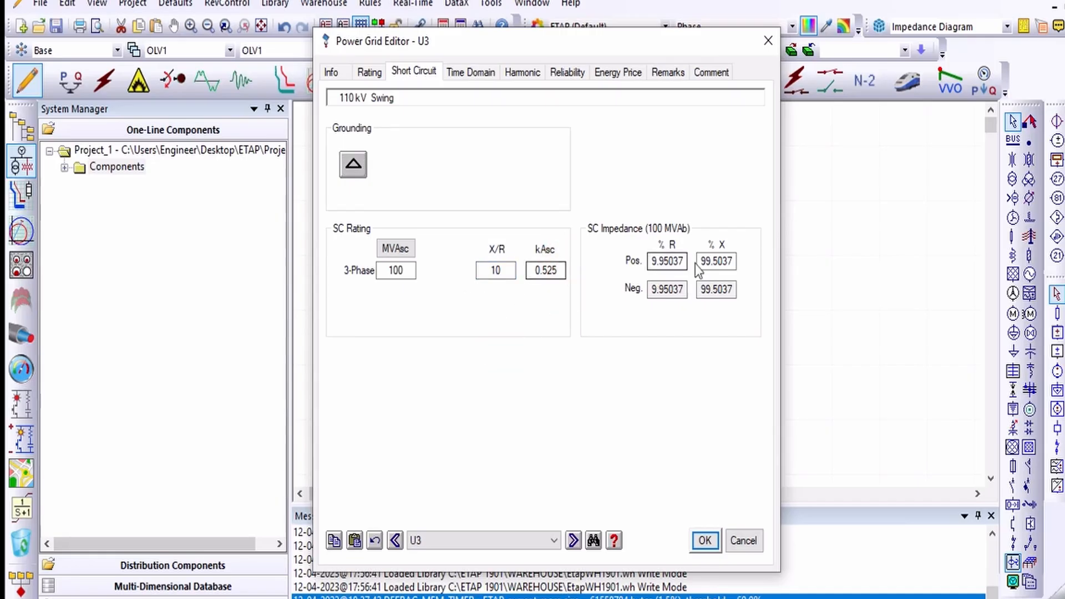
{"action": "double_click", "coordinate": [505, 270]}
{"action": "type", "text": "0.1"}
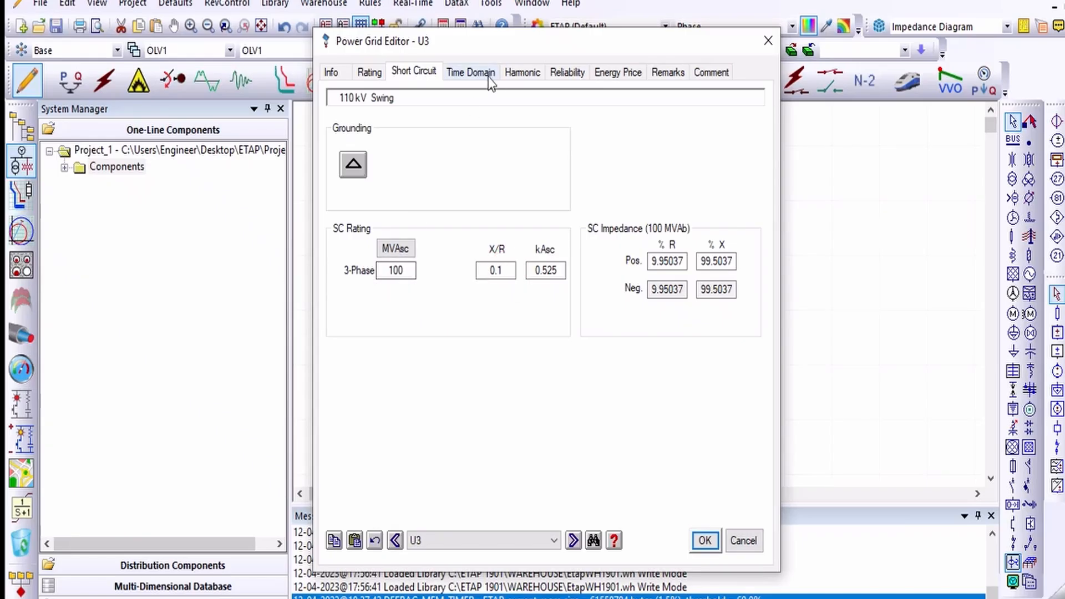
Step: Open the Time Domain tab and compare the External Data and Fixed Category / Constant data types
{"action": "left_click", "coordinate": [459, 71]}
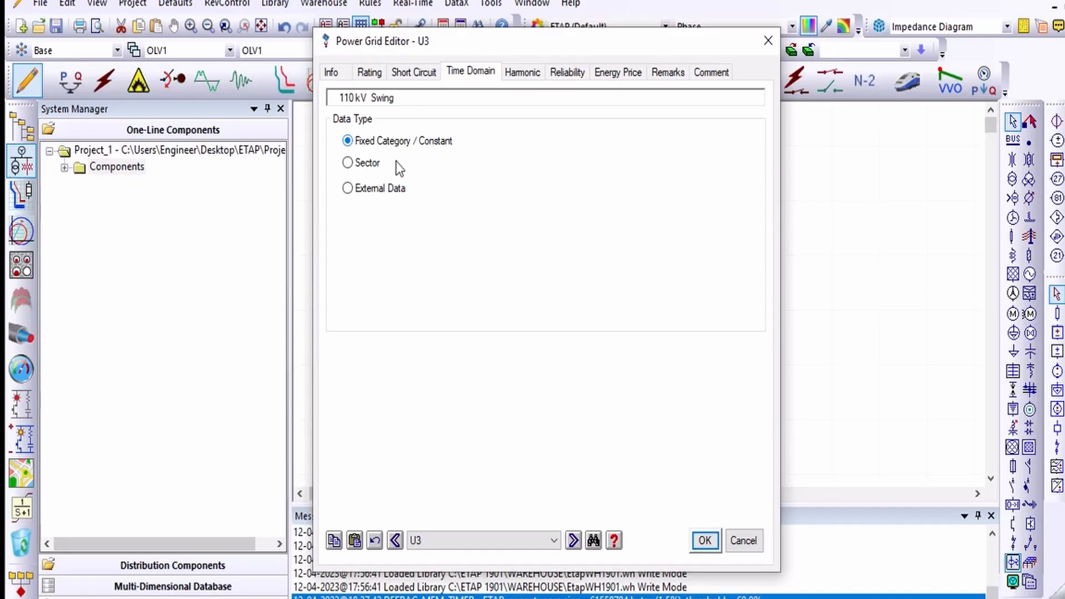
{"action": "left_click", "coordinate": [371, 187]}
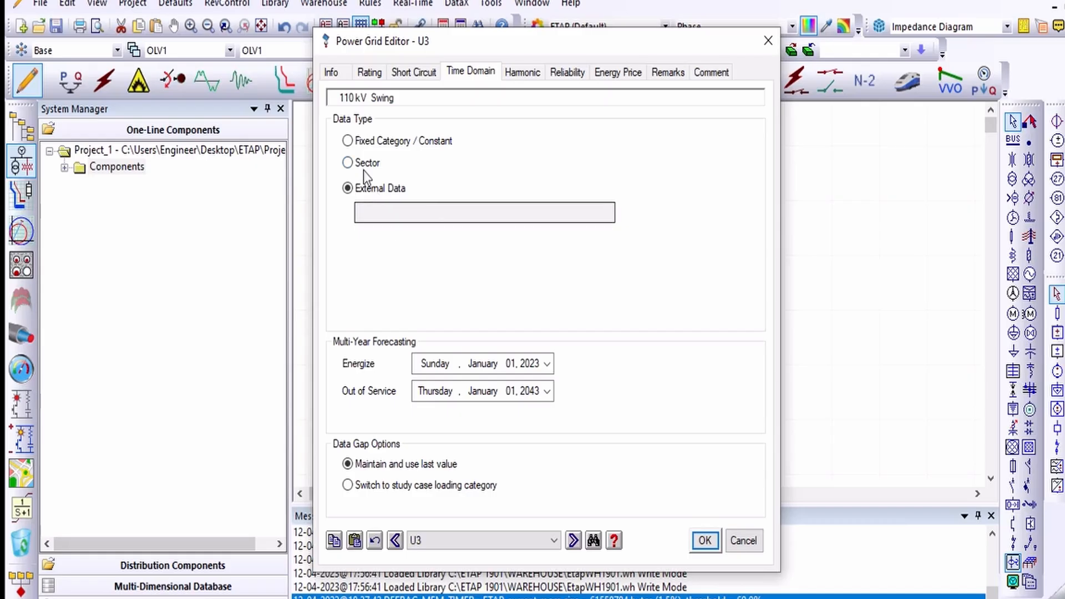
{"action": "left_click", "coordinate": [383, 140]}
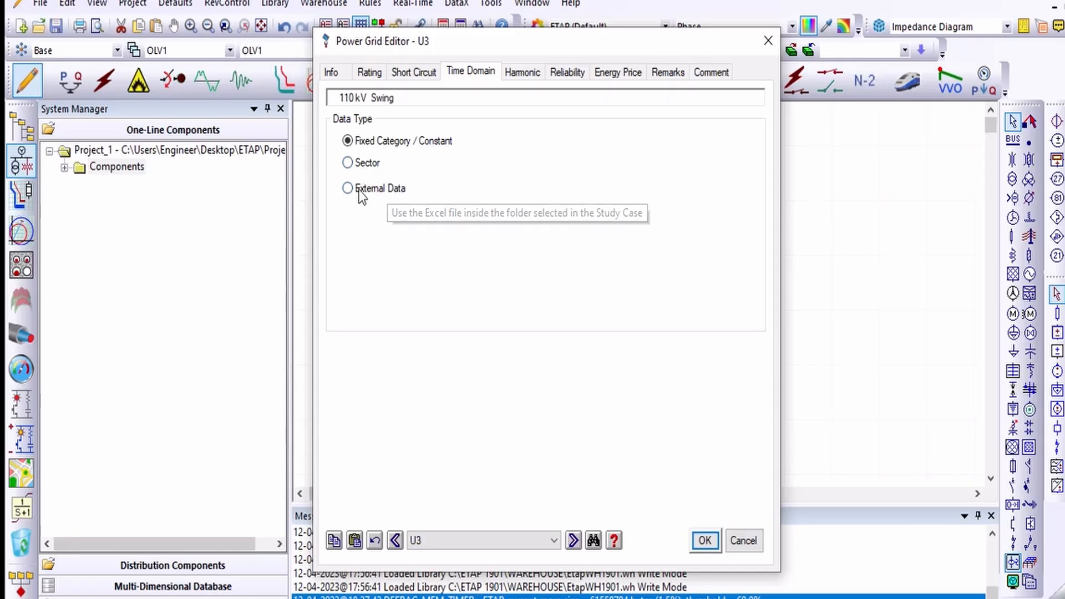
Step: Review the Harmonic and Reliability tabs of the grid editor and browse the reliability library quick pick without applying it
{"action": "left_click", "coordinate": [505, 78]}
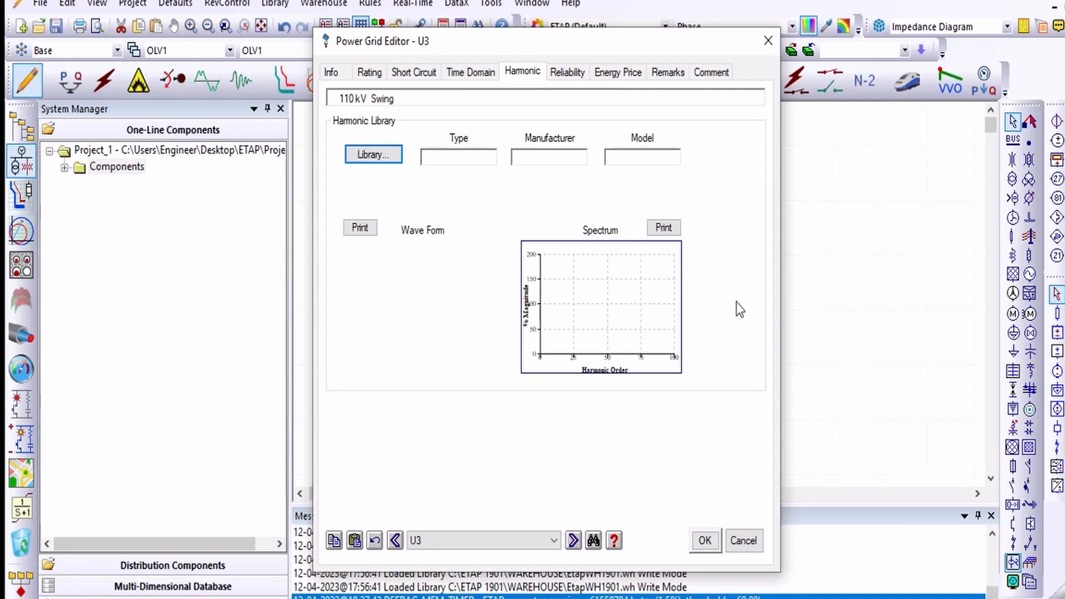
{"action": "left_click", "coordinate": [581, 73]}
{"action": "left_click", "coordinate": [504, 138]}
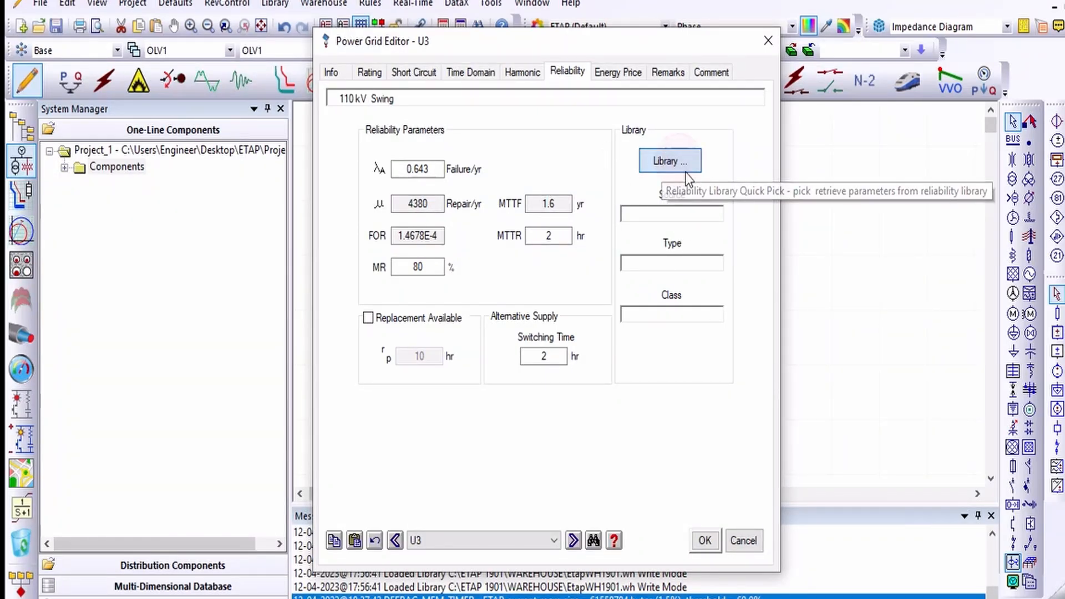
{"action": "left_click", "coordinate": [677, 160]}
{"action": "scroll", "coordinate": [528, 365], "scroll_direction": "down", "scroll_amount": 1}
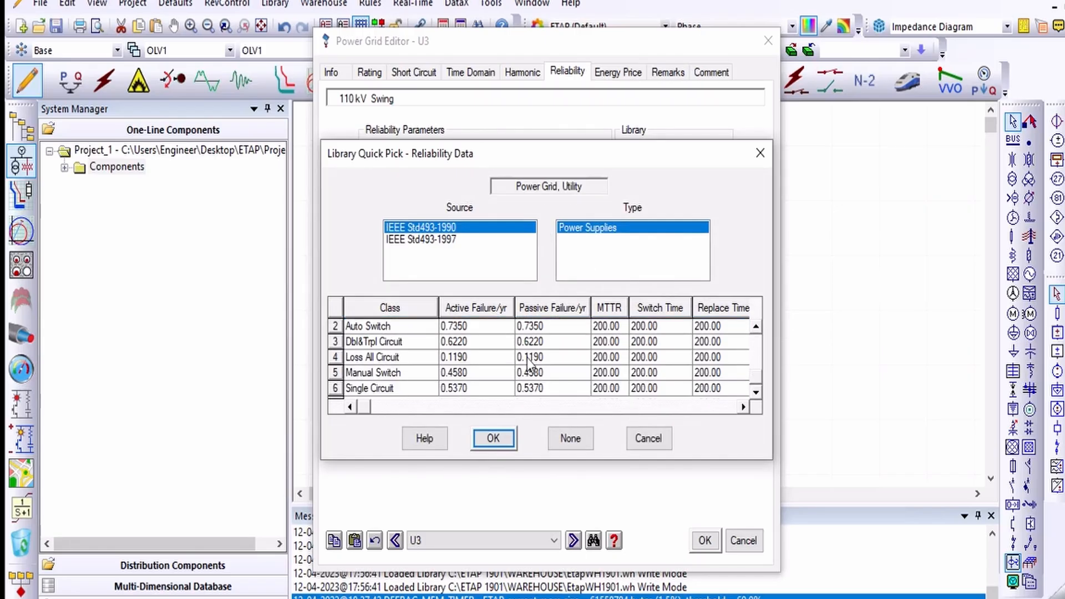
{"action": "scroll", "coordinate": [558, 346], "scroll_direction": "up", "scroll_amount": 1}
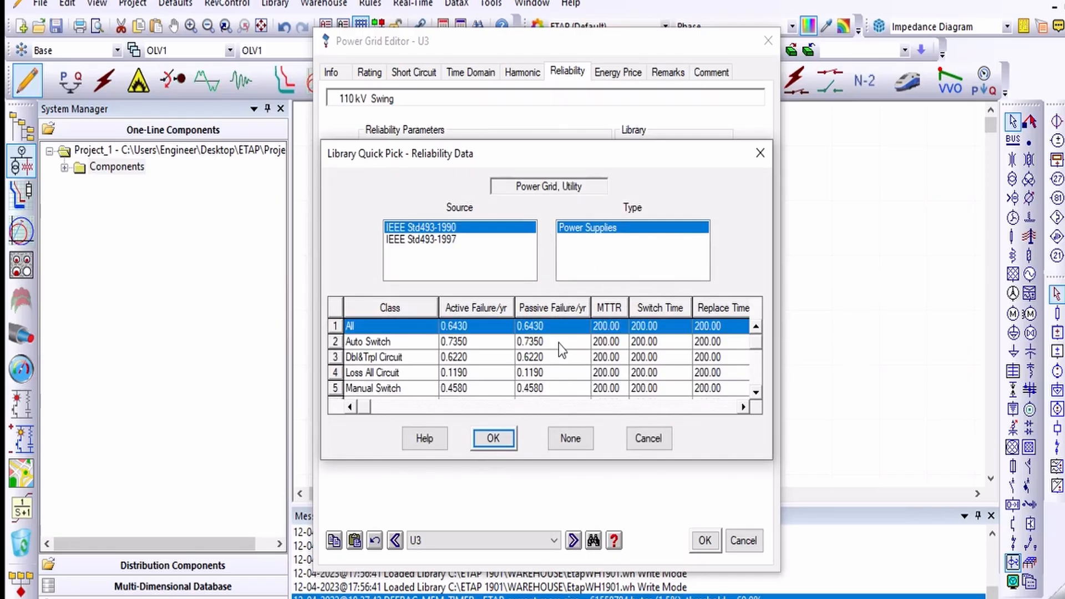
{"action": "left_click", "coordinate": [759, 153]}
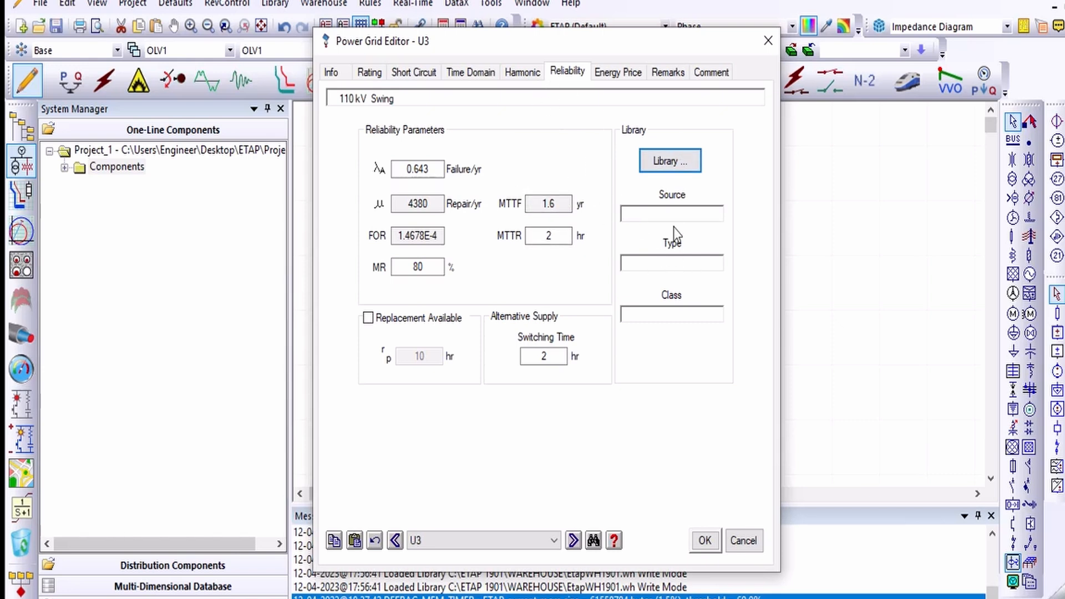
Step: Review the Energy Price, Remarks and Comment tabs of the grid editor
{"action": "left_click", "coordinate": [618, 72]}
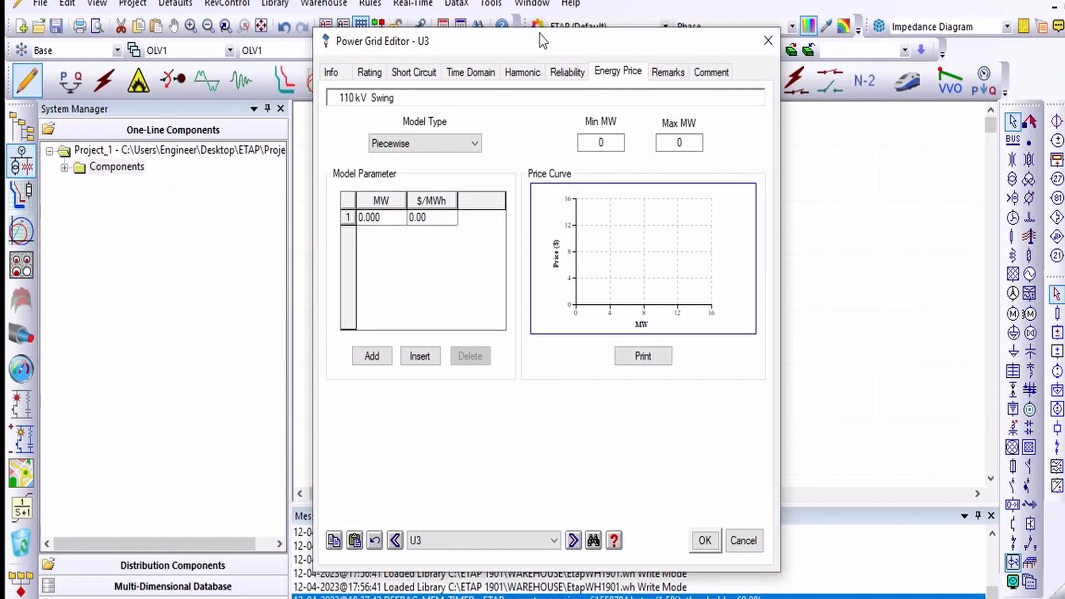
{"action": "left_click", "coordinate": [657, 75]}
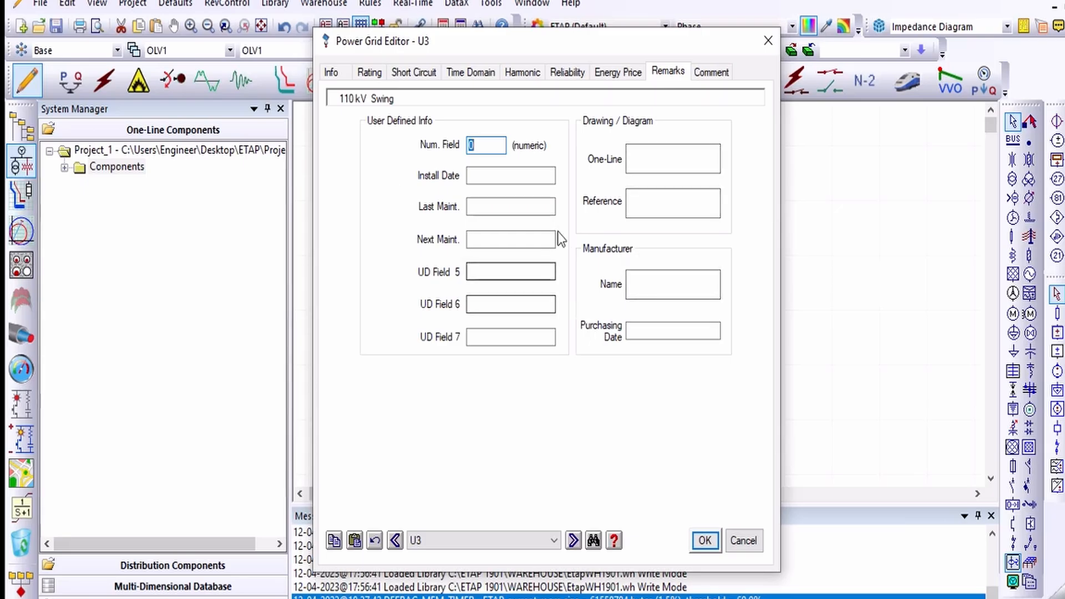
{"action": "left_click", "coordinate": [712, 78]}
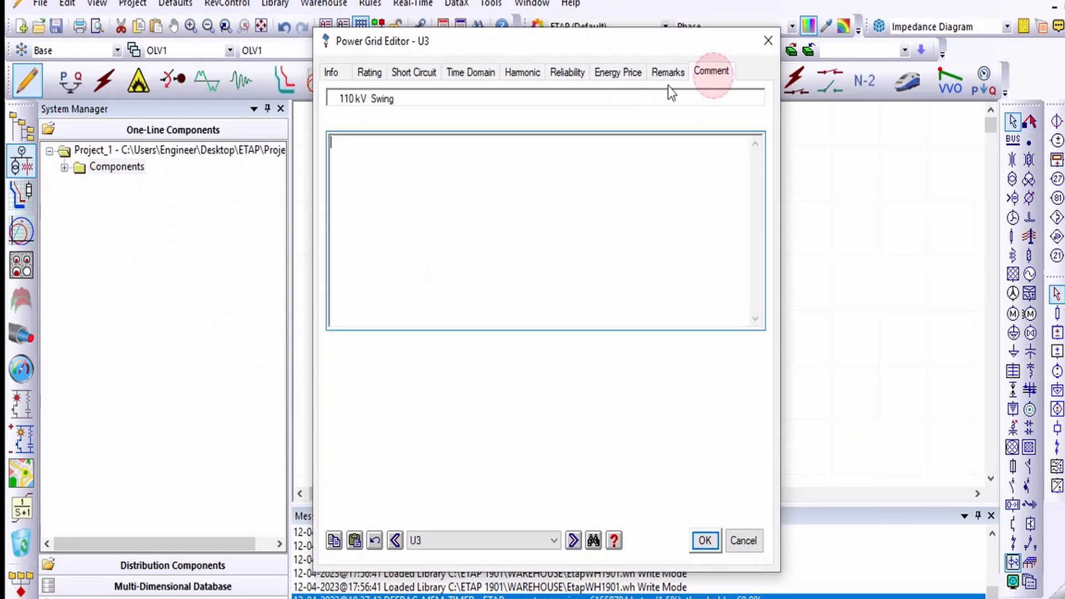
{"action": "left_click", "coordinate": [669, 74]}
{"action": "left_click", "coordinate": [710, 73]}
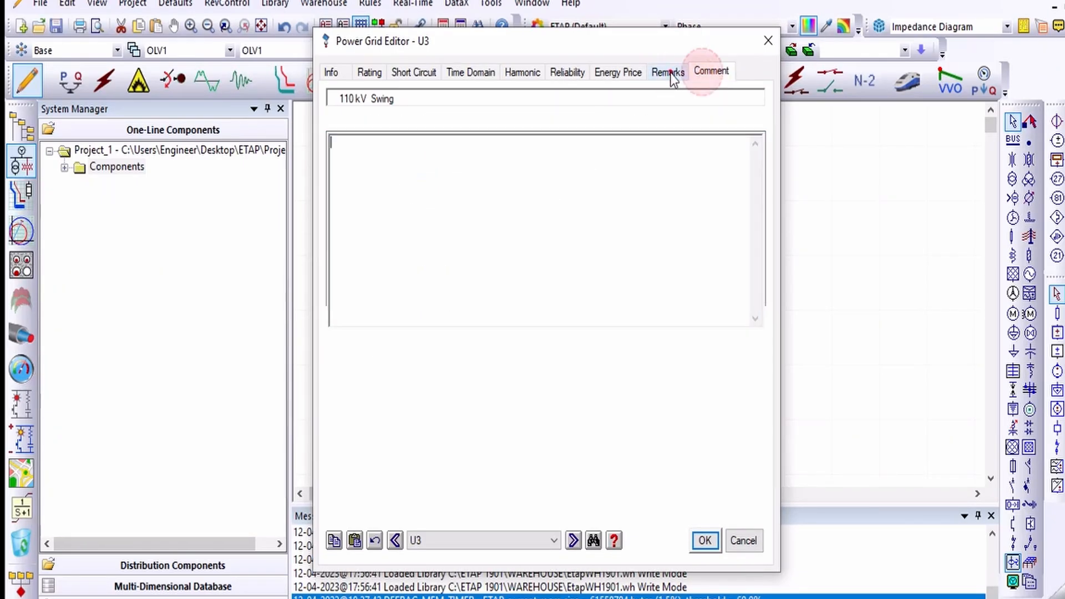
{"action": "left_click", "coordinate": [669, 73]}
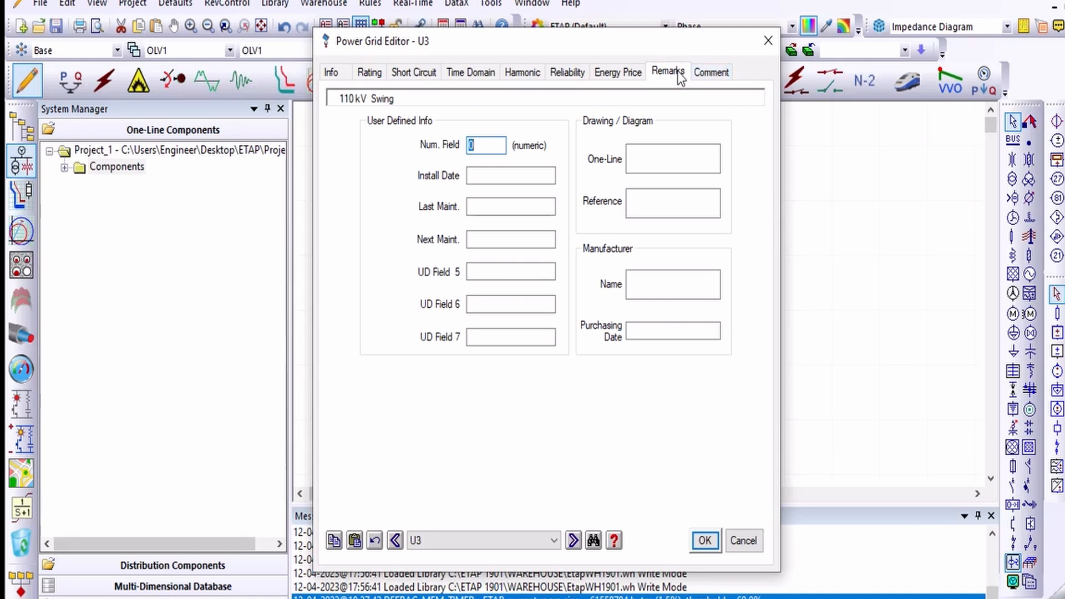
Step: Recheck the Info, Rating and Short Circuit tabs and close the Power Grid Editor, keeping the settings
{"action": "left_click", "coordinate": [335, 72]}
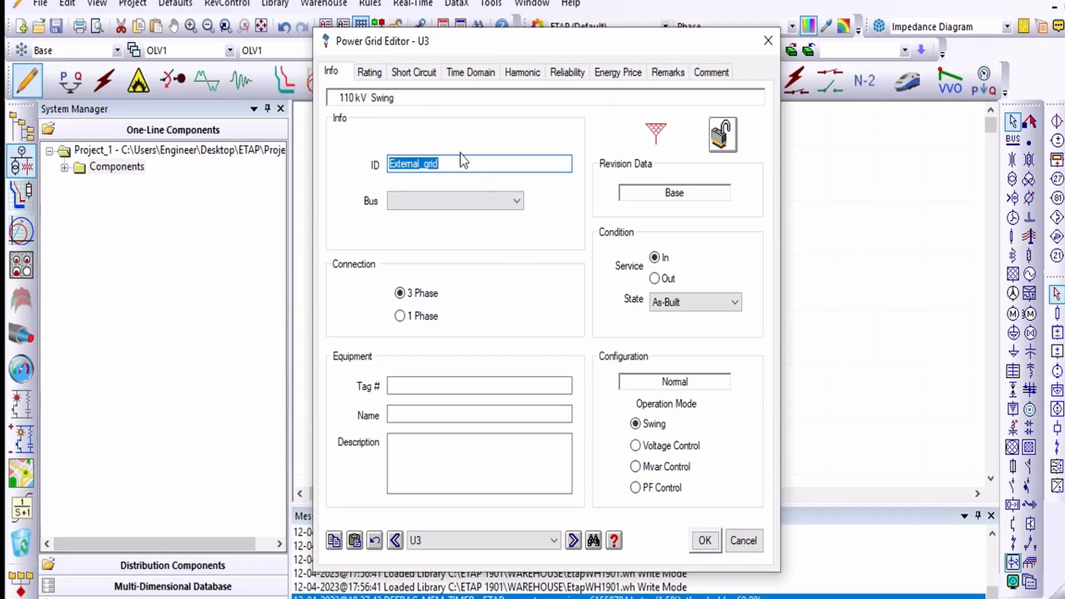
{"action": "left_click", "coordinate": [369, 72]}
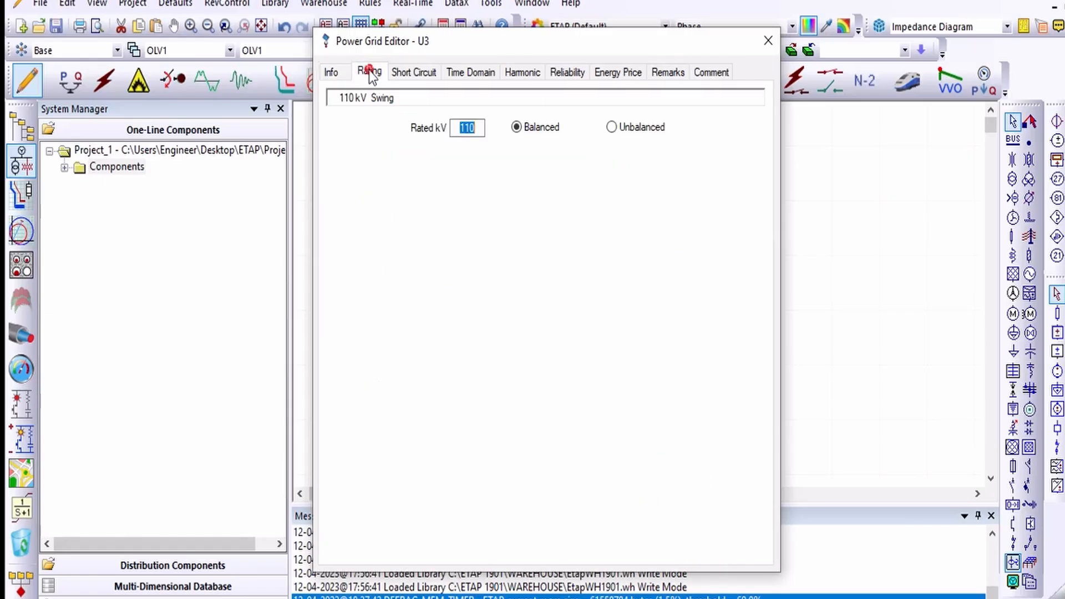
{"action": "left_click", "coordinate": [406, 71]}
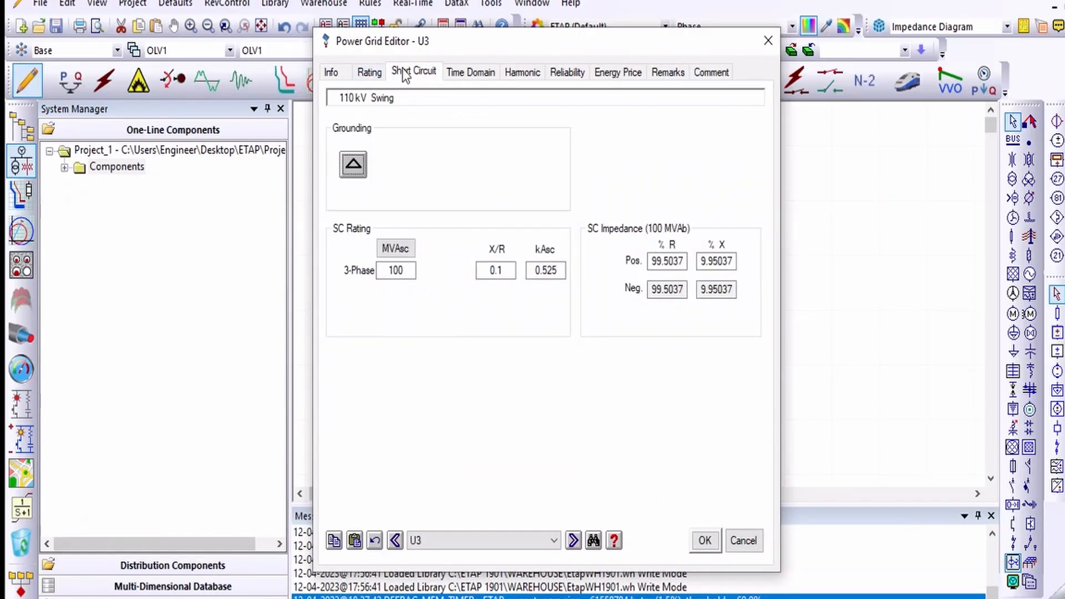
{"action": "left_click", "coordinate": [705, 541]}
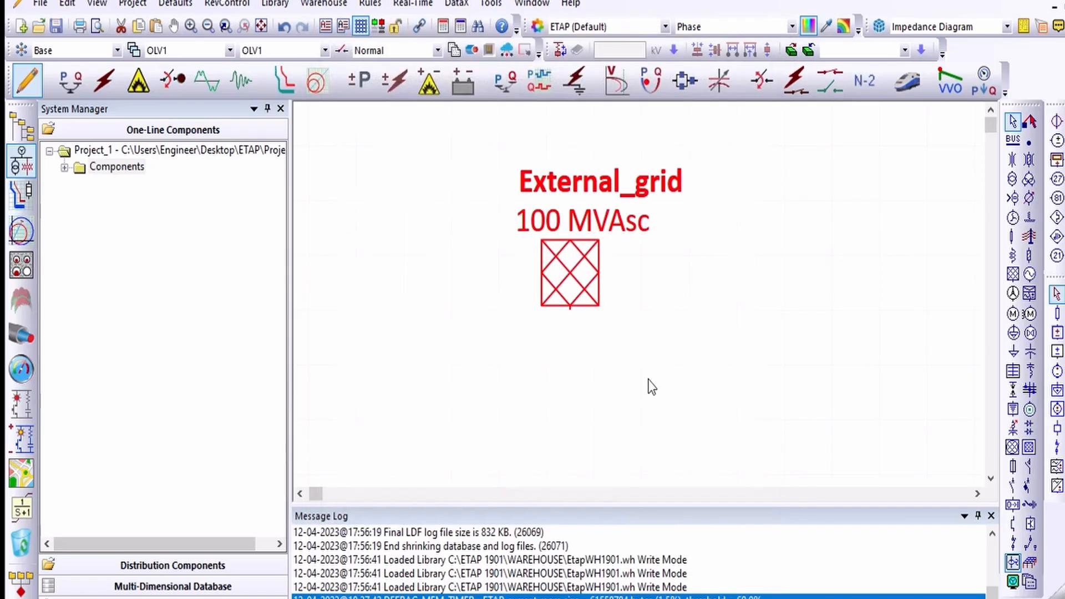
Step: Reposition the grid's ID and MVAsc labels so both sit centred above the external grid symbol
{"action": "left_click", "coordinate": [617, 339]}
{"action": "mouse_move", "coordinate": [583, 176]}
{"action": "left_mouse_down"}
{"action": "mouse_move", "coordinate": [567, 176]}
{"action": "mouse_move", "coordinate": [573, 152]}
{"action": "mouse_move", "coordinate": [547, 154]}
{"action": "mouse_move", "coordinate": [568, 168]}
{"action": "mouse_move", "coordinate": [572, 204]}
{"action": "mouse_move", "coordinate": [564, 162]}
{"action": "mouse_move", "coordinate": [570, 173]}
{"action": "left_mouse_up"}
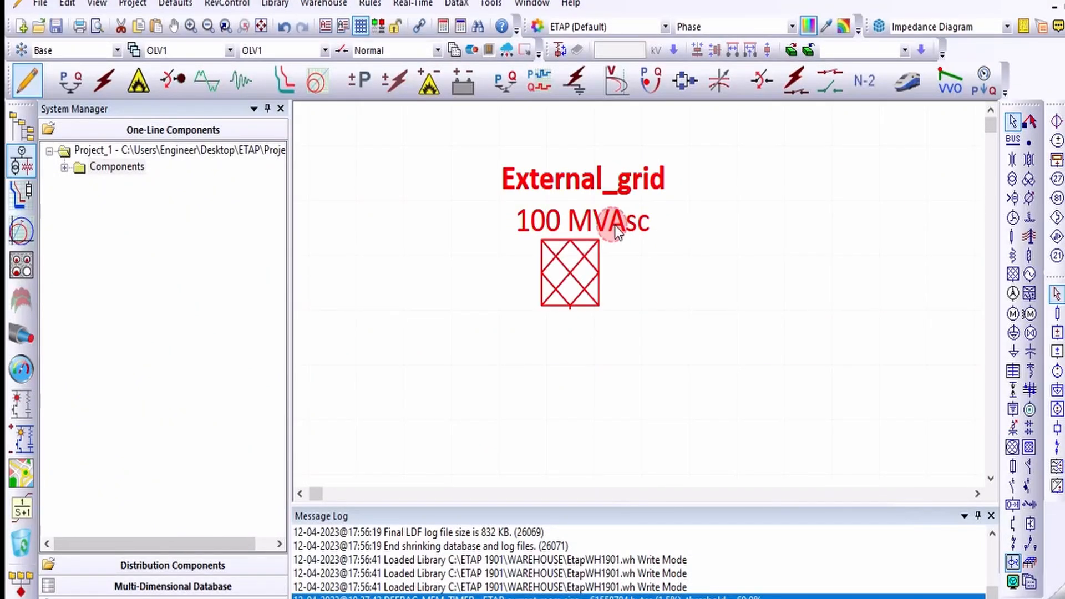
{"action": "left_click_drag", "start_coordinate": [616, 240], "coordinate": [494, 237]}
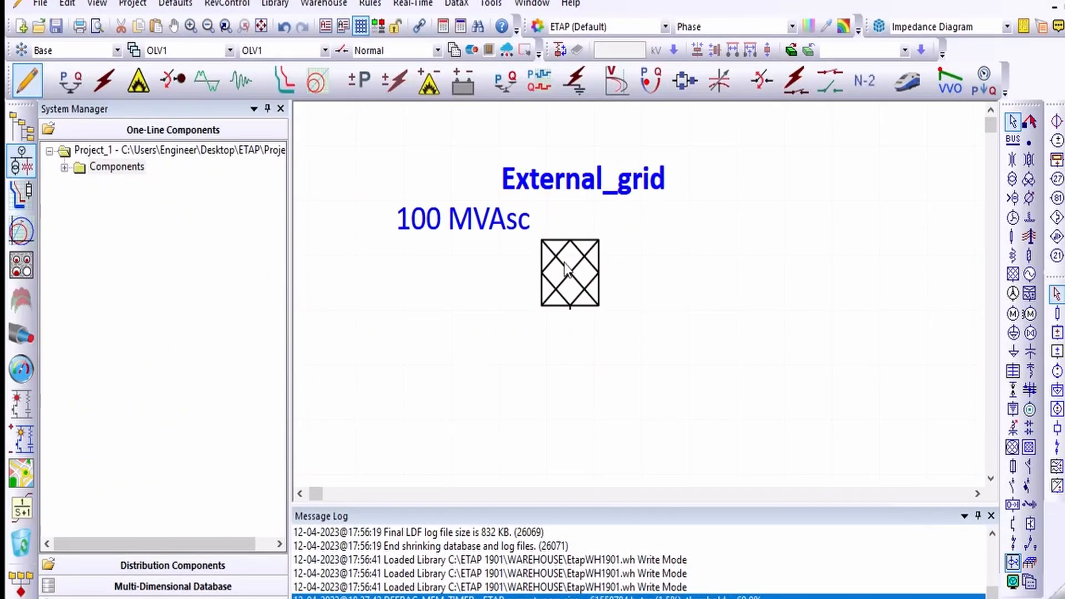
{"action": "left_click", "coordinate": [564, 267]}
{"action": "left_click_drag", "start_coordinate": [615, 181], "coordinate": [603, 182]}
{"action": "left_click", "coordinate": [465, 222]}
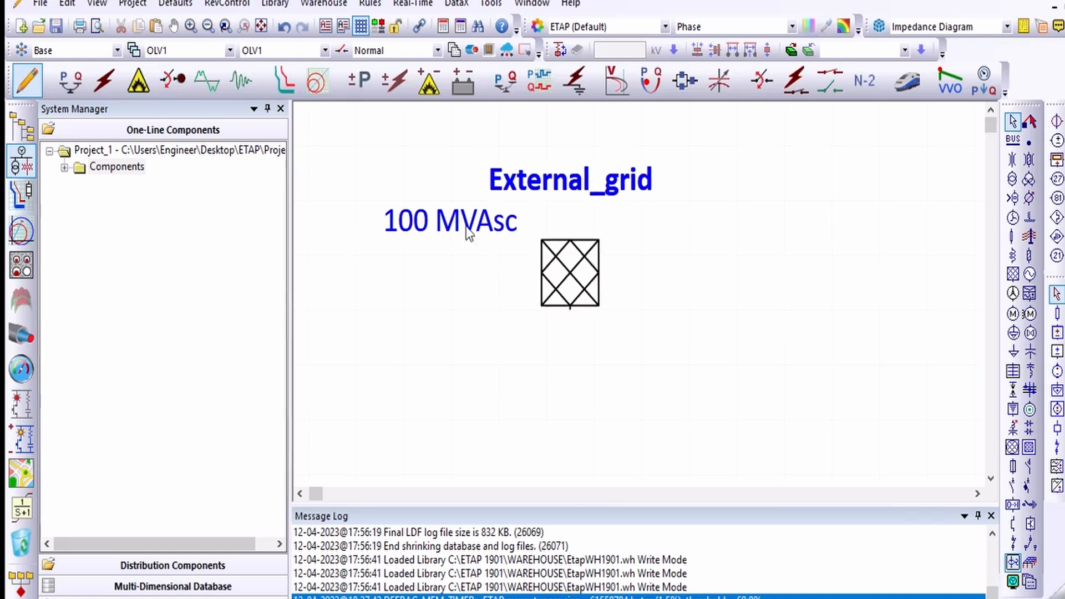
{"action": "left_click_drag", "start_coordinate": [454, 220], "coordinate": [469, 222]}
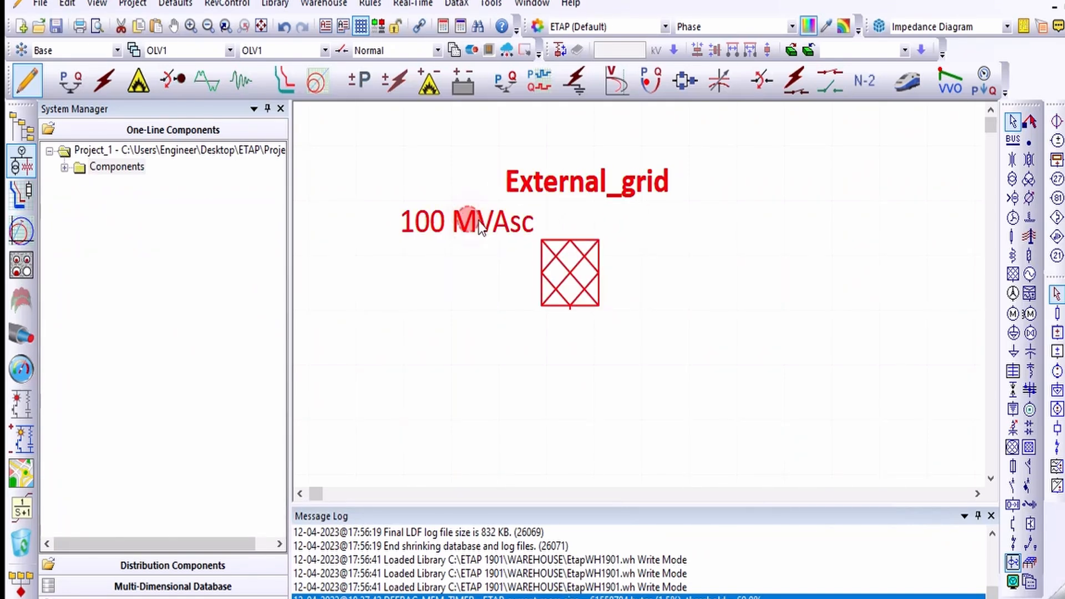
{"action": "double_click", "coordinate": [471, 222]}
{"action": "left_click", "coordinate": [768, 45]}
{"action": "left_click_drag", "start_coordinate": [485, 220], "coordinate": [527, 221]}
{"action": "left_click", "coordinate": [629, 178]}
{"action": "left_click_drag", "start_coordinate": [646, 183], "coordinate": [480, 172]}
{"action": "left_click", "coordinate": [636, 206]}
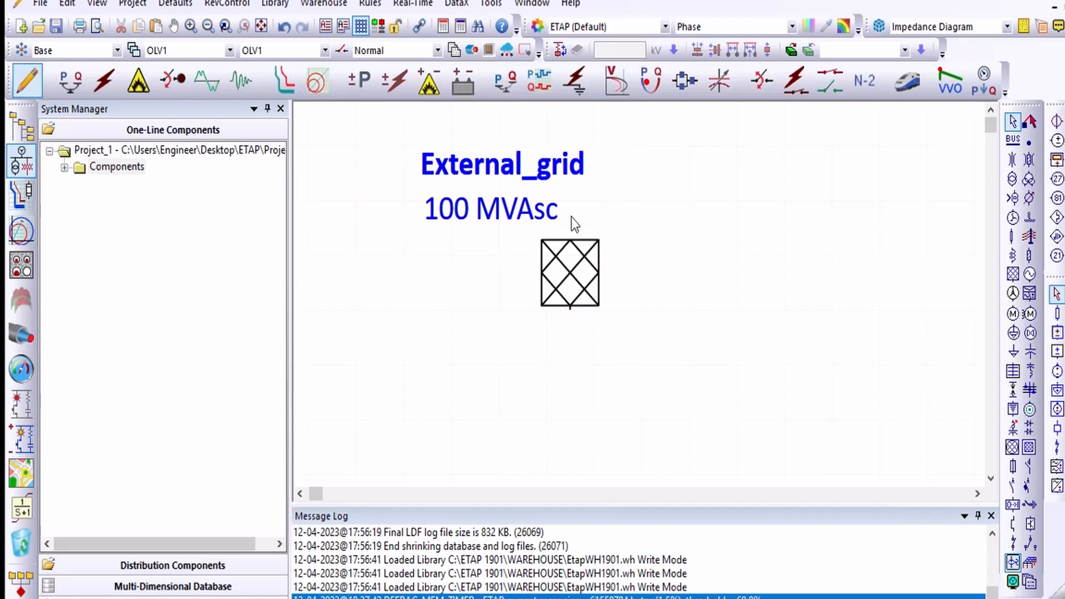
{"action": "left_click_drag", "start_coordinate": [483, 211], "coordinate": [560, 215]}
{"action": "left_click_drag", "start_coordinate": [503, 177], "coordinate": [565, 180]}
{"action": "left_click", "coordinate": [776, 263]}
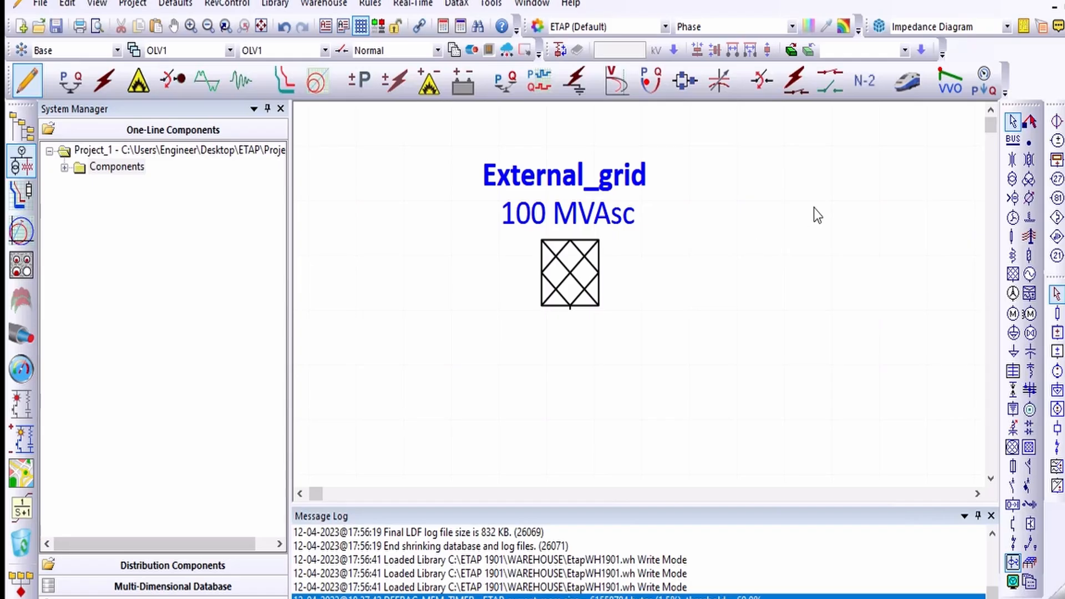
Step: Place a new bus on the diagram below the external grid symbol
{"action": "left_click", "coordinate": [1012, 140]}
{"action": "left_click", "coordinate": [522, 379]}
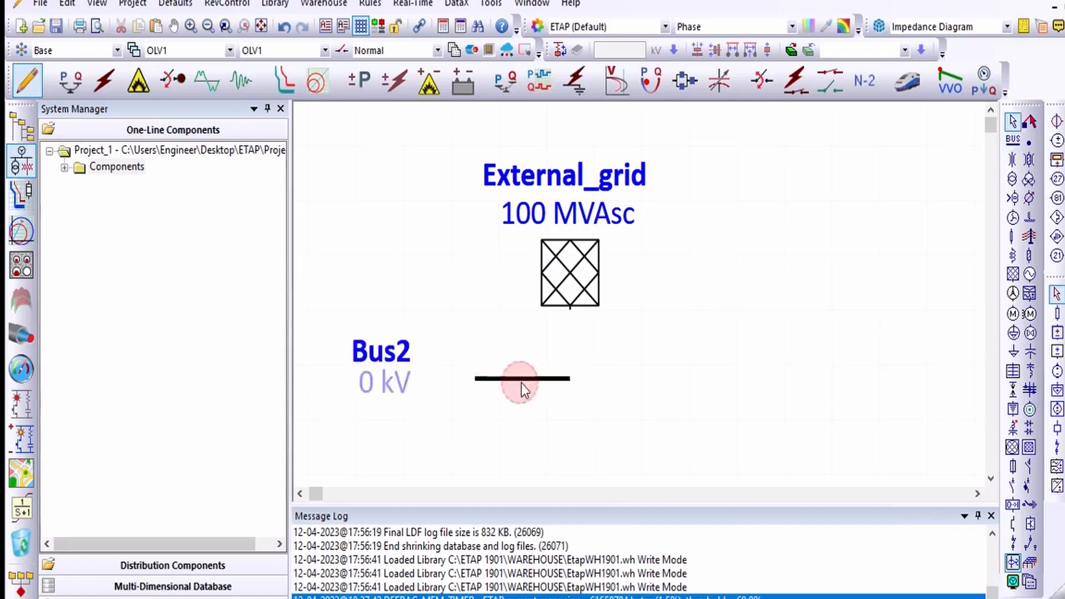
{"action": "left_click_drag", "start_coordinate": [532, 382], "coordinate": [565, 392]}
{"action": "left_click", "coordinate": [656, 354]}
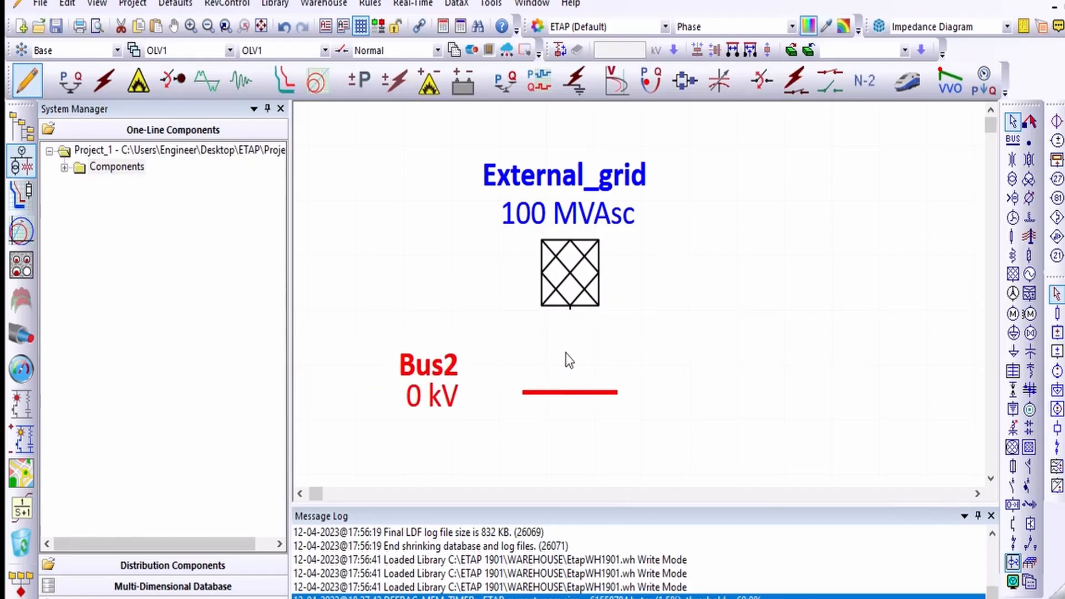
Step: Lengthen the bus so it spans beneath the external grid symbol
{"action": "scroll", "coordinate": [566, 354], "scroll_direction": "down", "scroll_amount": 2}
{"action": "left_click", "coordinate": [642, 345]}
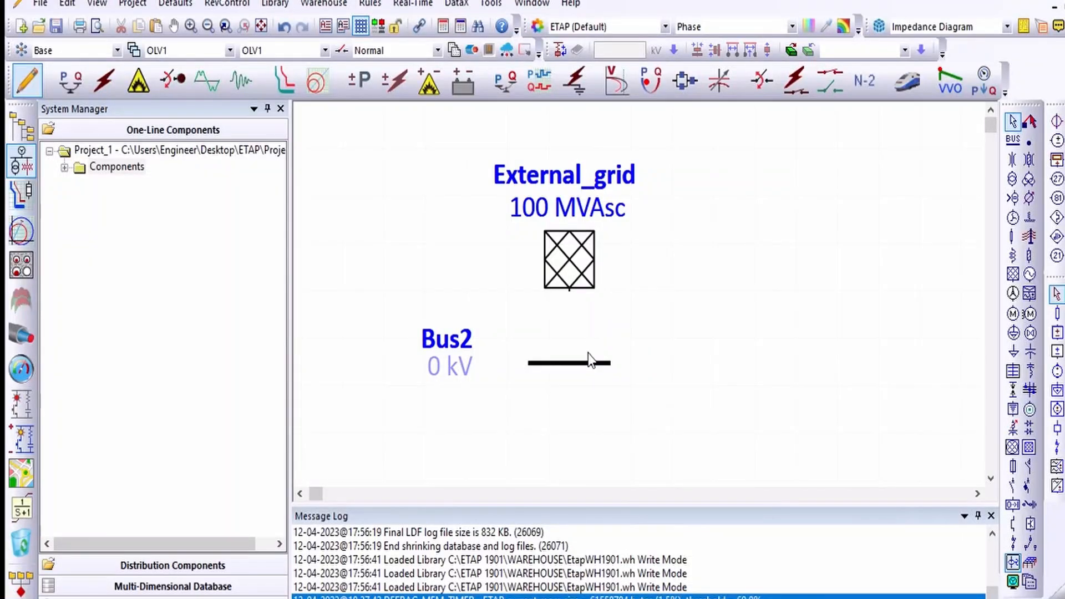
{"action": "left_click", "coordinate": [568, 276]}
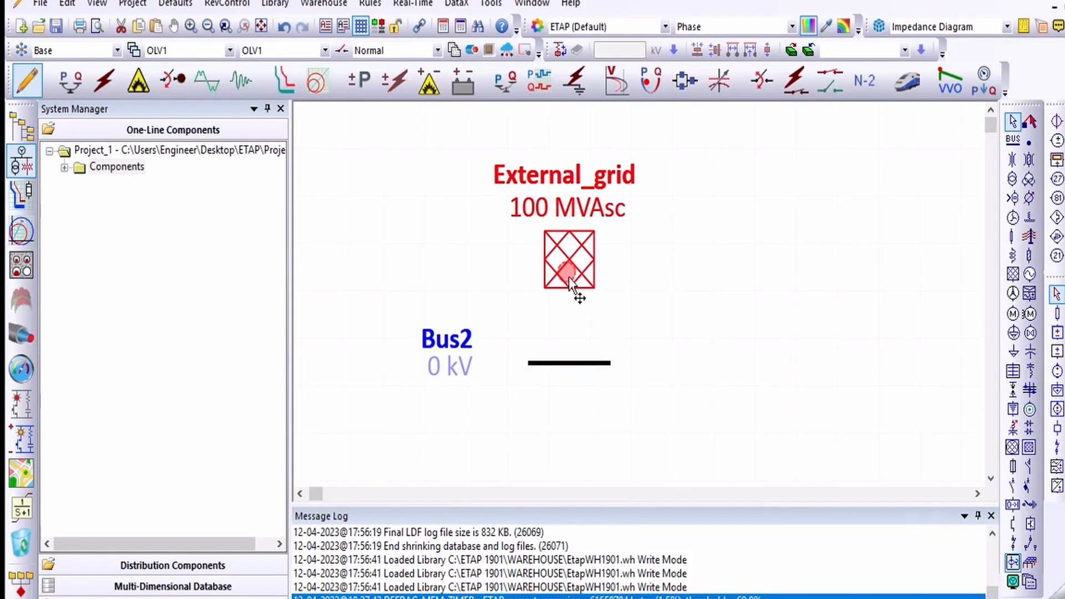
{"action": "left_click", "coordinate": [577, 364]}
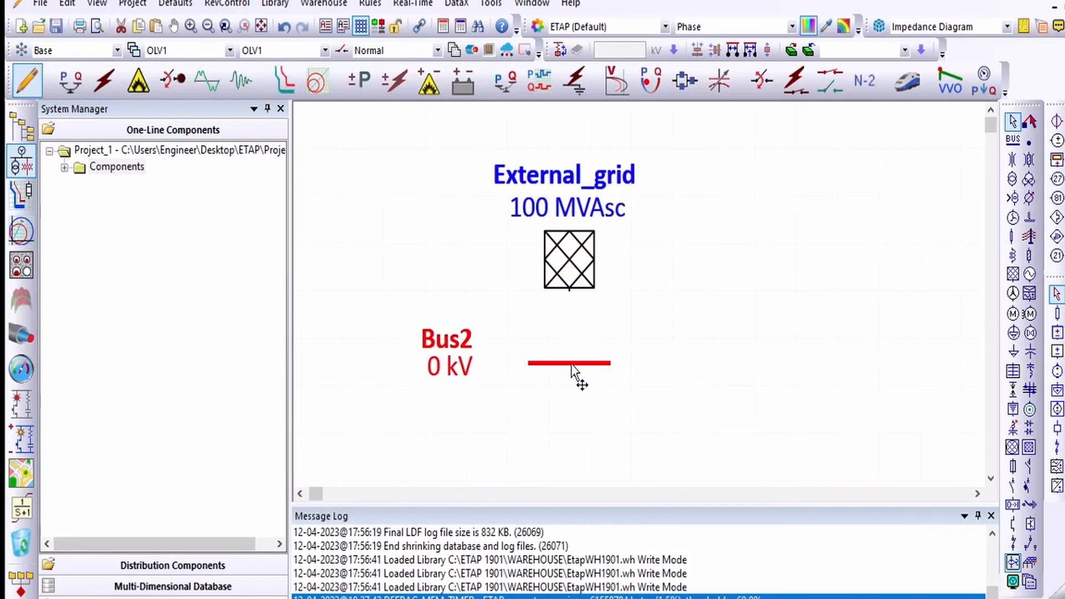
{"action": "mouse_move", "coordinate": [610, 363]}
{"action": "left_mouse_down"}
{"action": "mouse_move", "coordinate": [694, 363]}
{"action": "mouse_move", "coordinate": [619, 364]}
{"action": "mouse_move", "coordinate": [618, 377]}
{"action": "left_mouse_up"}
{"action": "left_click", "coordinate": [667, 289]}
{"action": "left_click", "coordinate": [667, 305]}
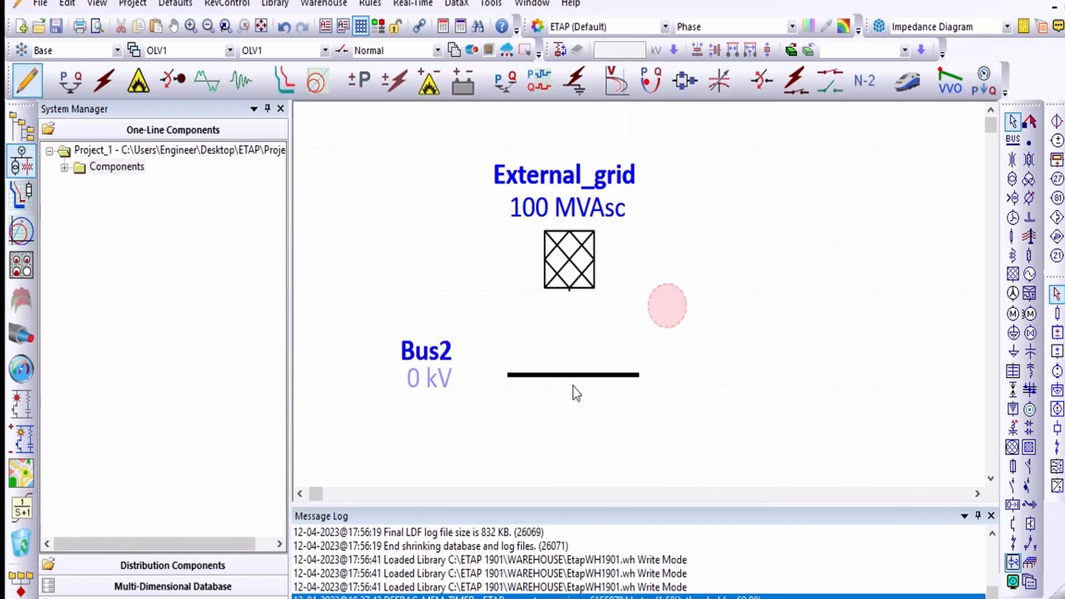
Step: Open the bus editor, rename the bus HV_Busbar and set its nominal voltage to 110 kV
{"action": "left_click", "coordinate": [567, 375]}
{"action": "double_click", "coordinate": [567, 375]}
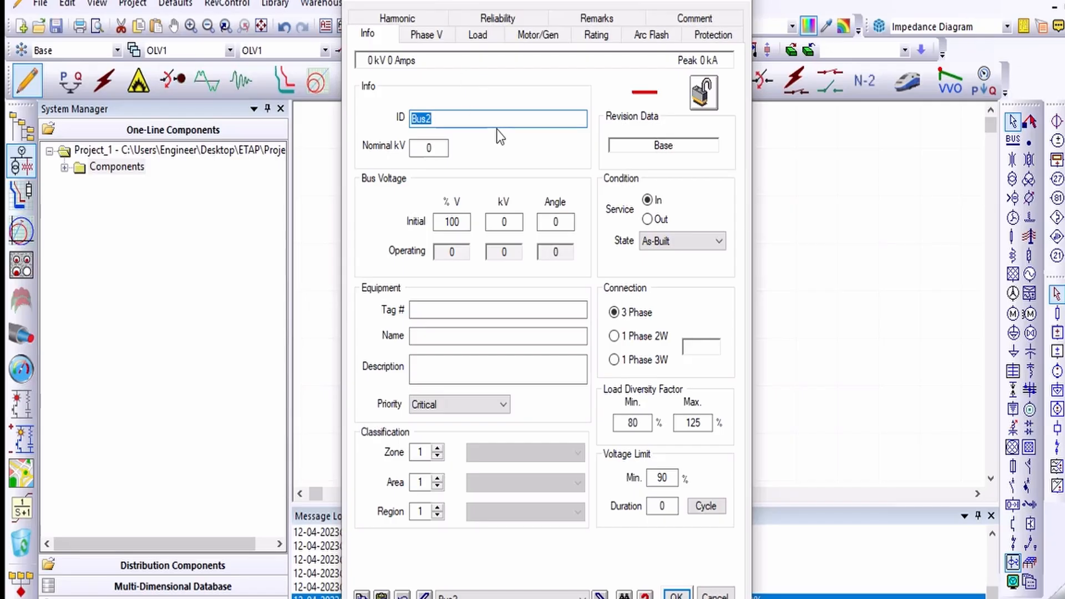
{"action": "type", "text": "HV_Busbar"}
{"action": "key", "text": "Tab"}
{"action": "type", "text": "110"}
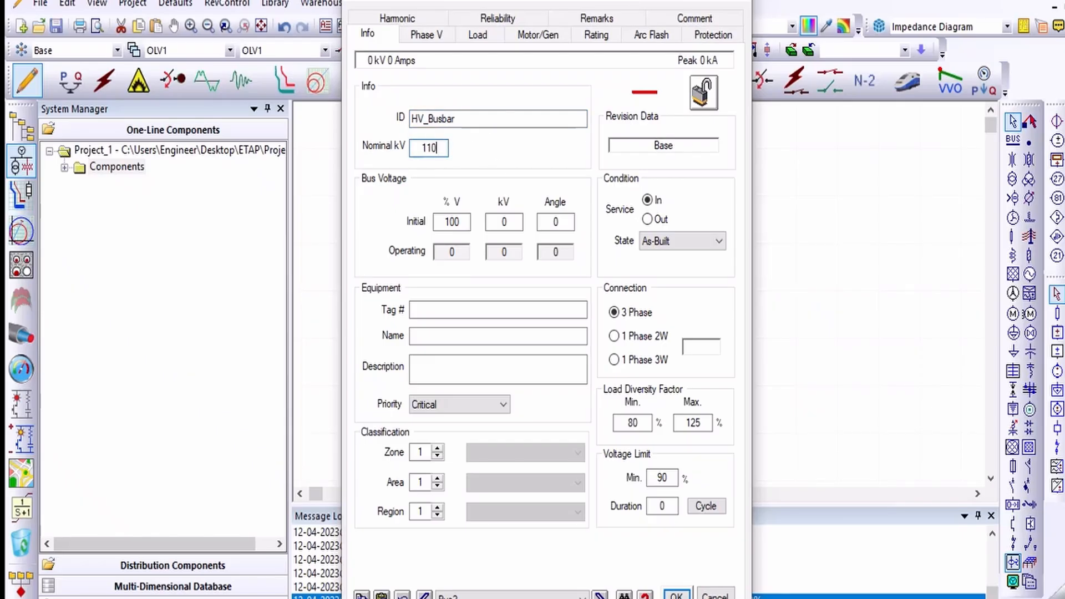
Step: Set the bus's minimum voltage limit to 85 %
{"action": "mouse_move", "coordinate": [555, 3]}
{"action": "left_mouse_down"}
{"action": "mouse_move", "coordinate": [667, 524]}
{"action": "mouse_move", "coordinate": [652, 321]}
{"action": "mouse_move", "coordinate": [501, 45]}
{"action": "mouse_move", "coordinate": [518, 2]}
{"action": "mouse_move", "coordinate": [535, 8]}
{"action": "left_mouse_up"}
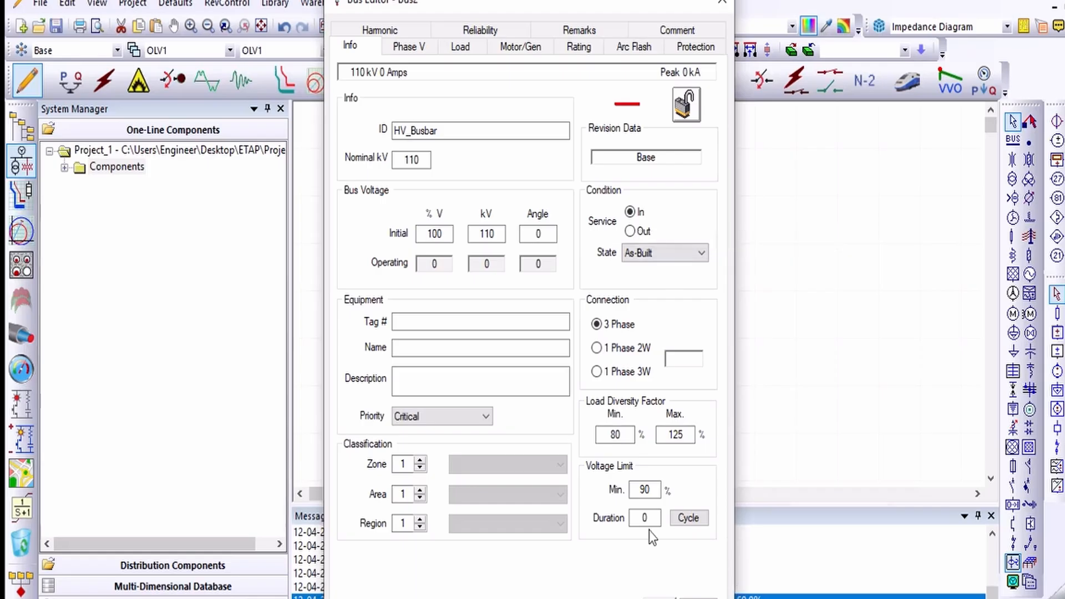
{"action": "double_click", "coordinate": [645, 490]}
{"action": "type", "text": "85"}
{"action": "left_click", "coordinate": [693, 517]}
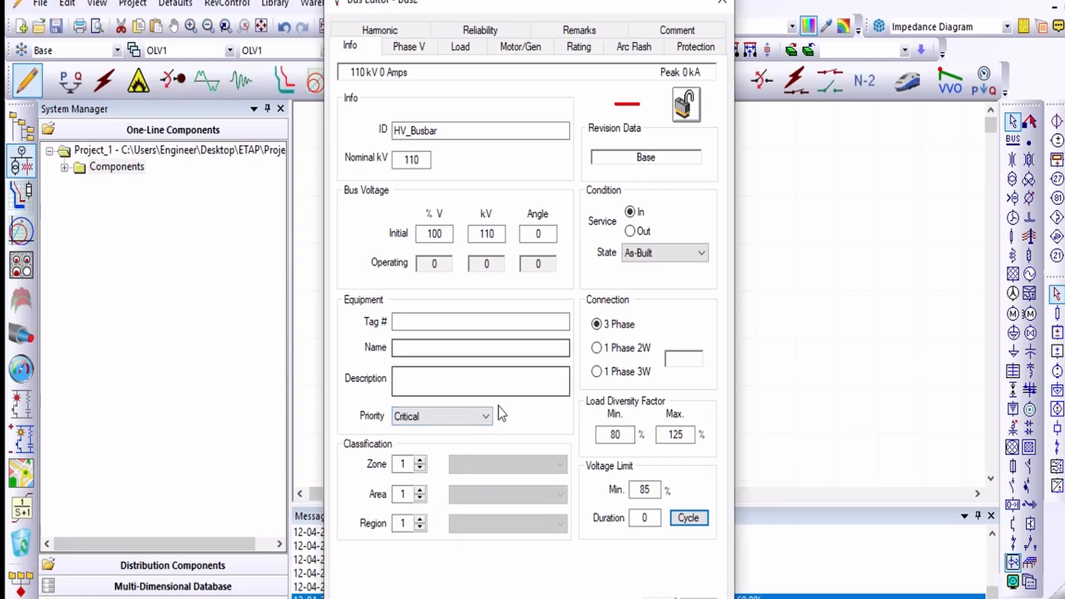
Step: Review the bus editor's Phase V, Load, Motor/Gen, Rating and Arc Flash tabs
{"action": "left_click", "coordinate": [424, 45]}
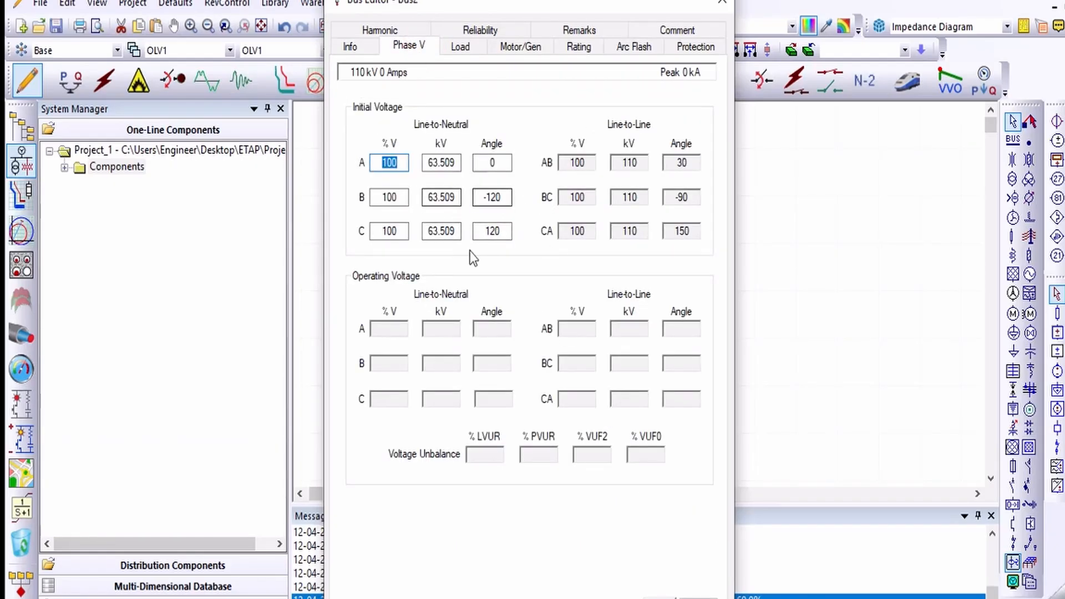
{"action": "left_click", "coordinate": [461, 47]}
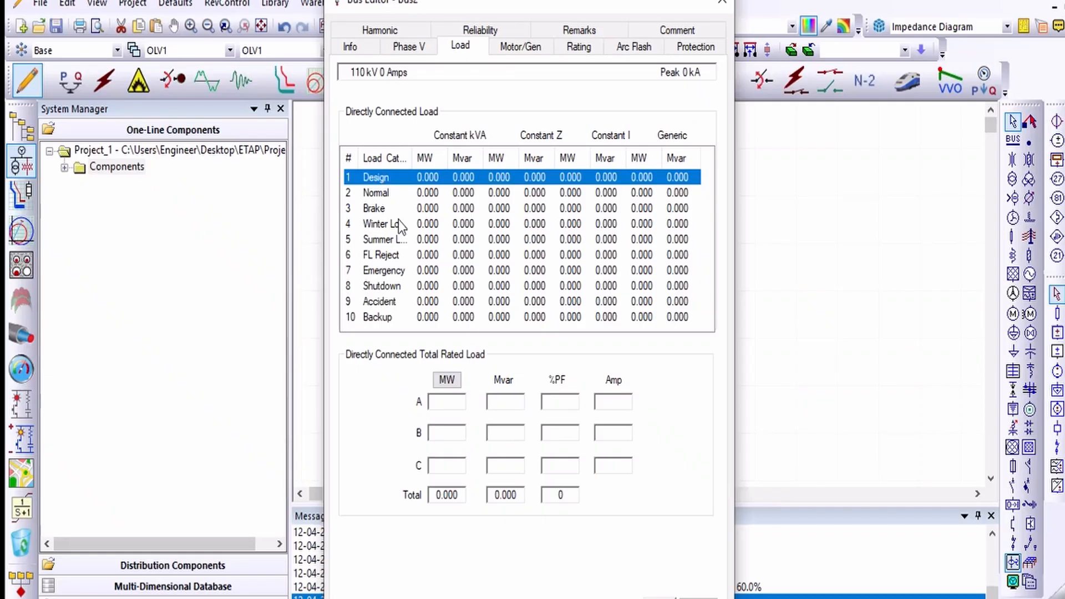
{"action": "left_click", "coordinate": [532, 48]}
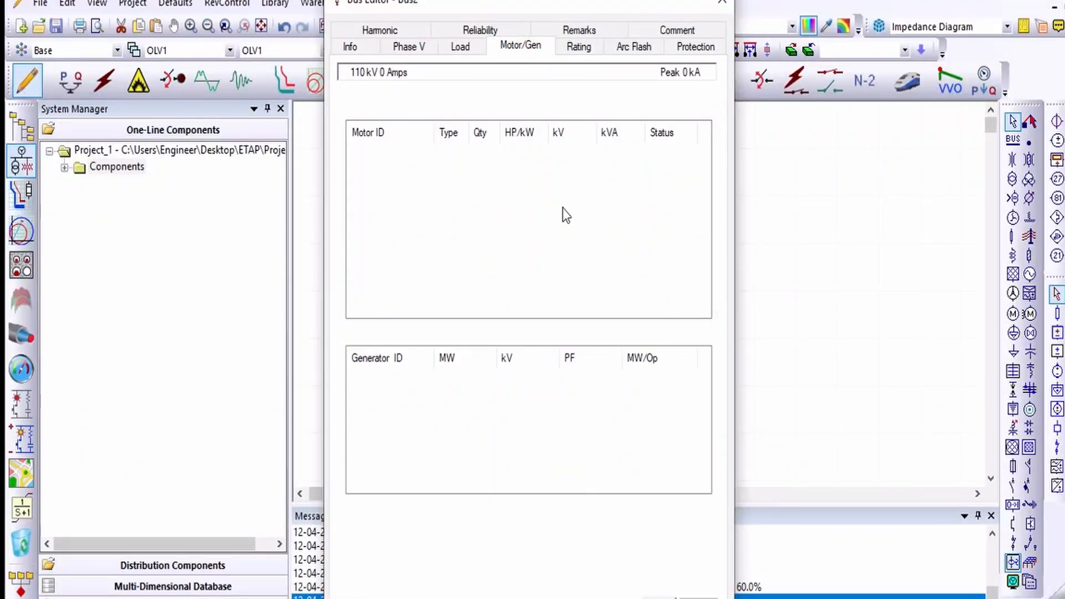
{"action": "left_click", "coordinate": [587, 51]}
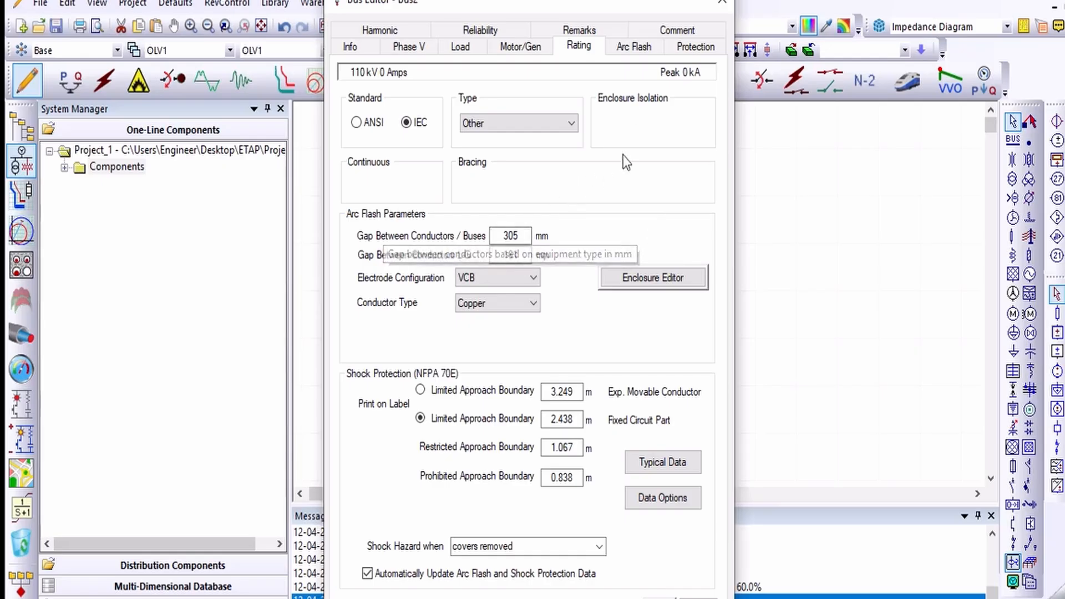
{"action": "left_click", "coordinate": [638, 45]}
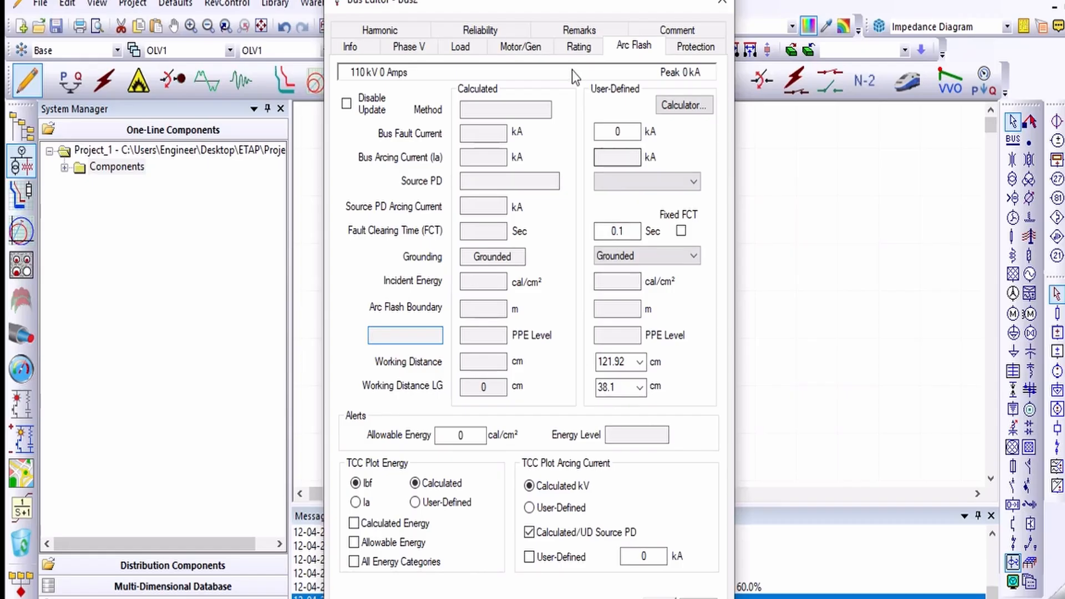
Step: Review the bus editor's Protection, Harmonic, Reliability, Remarks and Comment tabs, then close the editor
{"action": "left_click", "coordinate": [682, 49]}
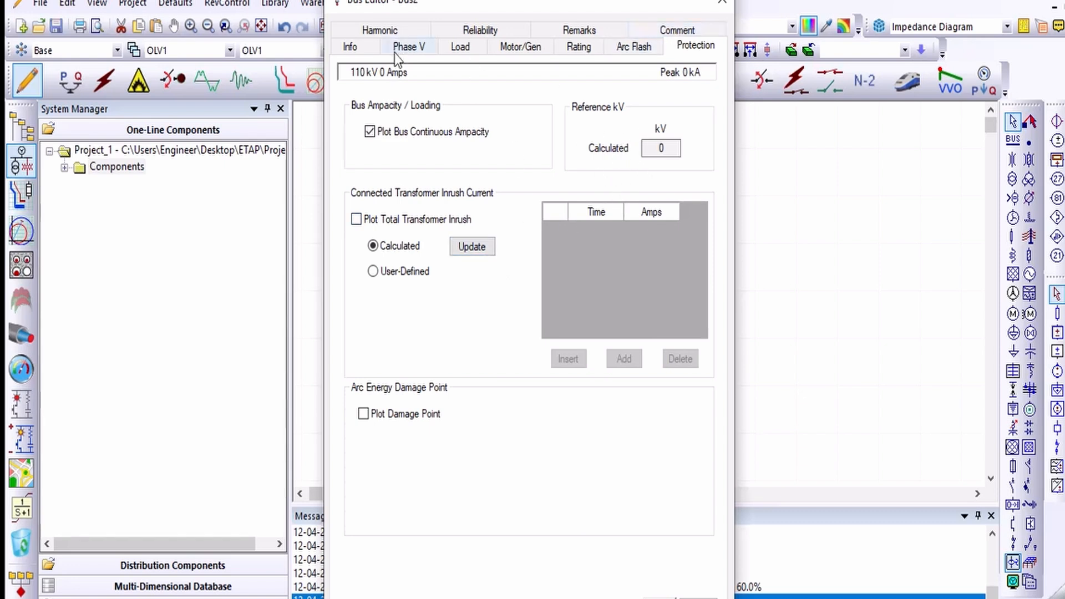
{"action": "left_click", "coordinate": [380, 30]}
{"action": "left_click", "coordinate": [478, 45]}
{"action": "left_click", "coordinate": [572, 46]}
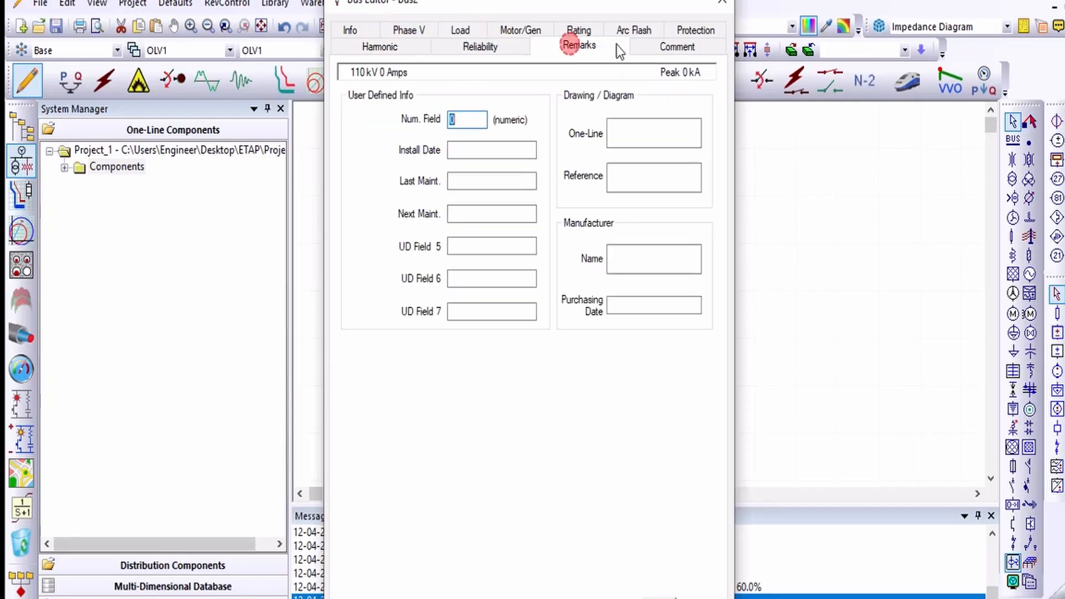
{"action": "left_click", "coordinate": [651, 46]}
{"action": "left_click", "coordinate": [382, 48]}
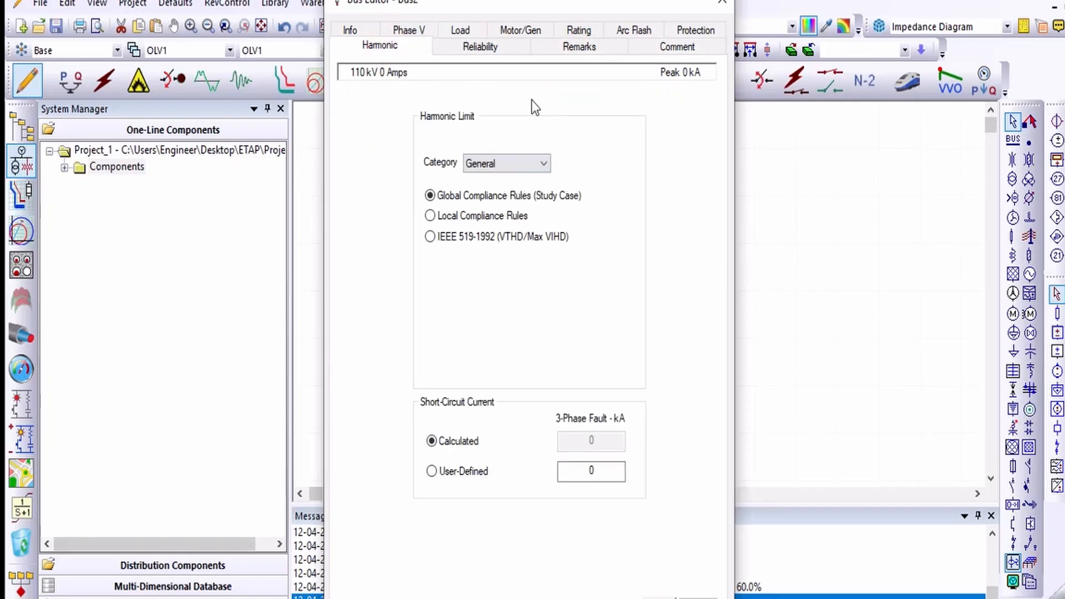
{"action": "left_click", "coordinate": [483, 47]}
{"action": "left_click", "coordinate": [577, 45]}
{"action": "left_click", "coordinate": [679, 49]}
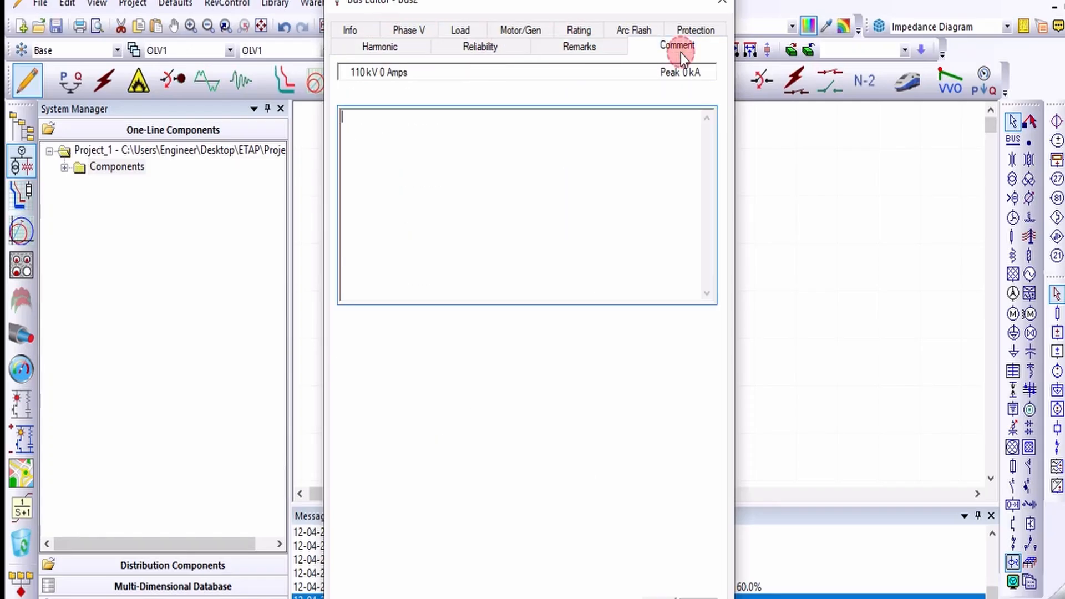
{"action": "left_click", "coordinate": [574, 48]}
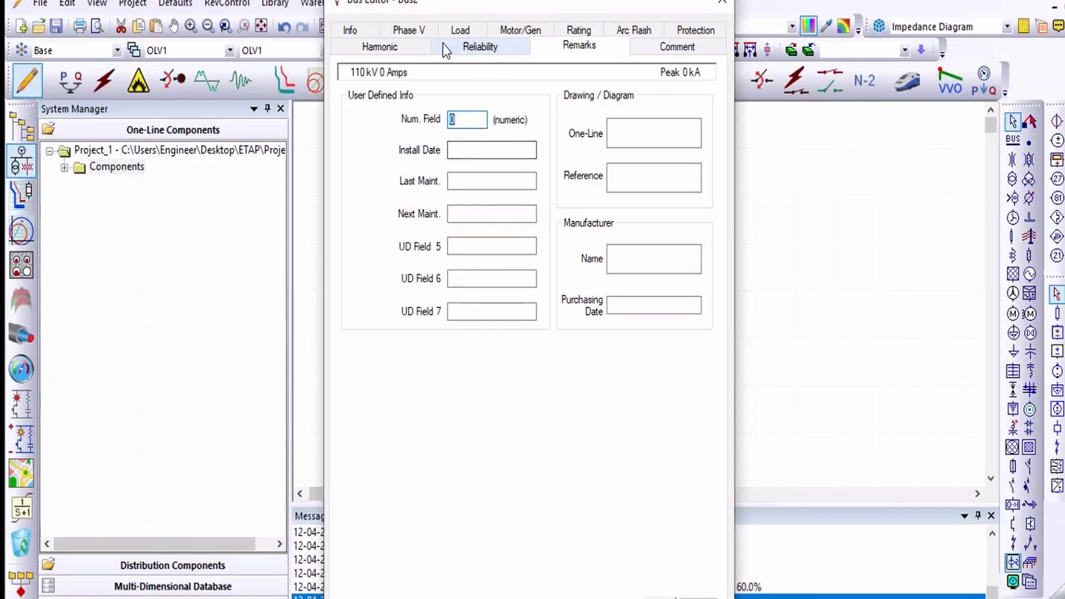
{"action": "left_click", "coordinate": [660, 598]}
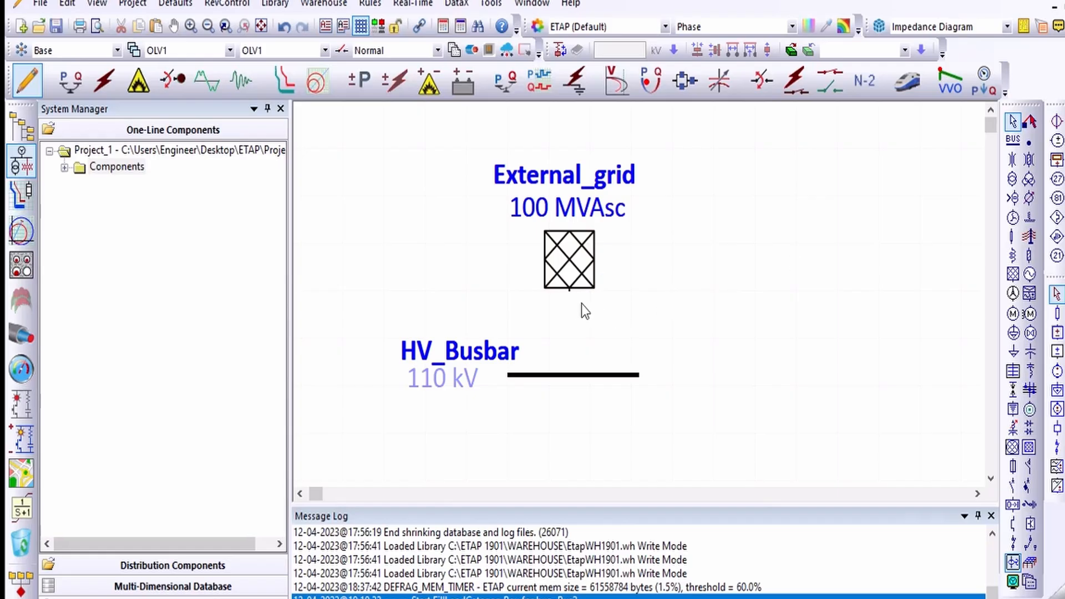
Step: Connect the external grid's terminal down to HV_Busbar with a vertical line
{"action": "mouse_move", "coordinate": [570, 292]}
{"action": "left_mouse_down"}
{"action": "mouse_move", "coordinate": [568, 307]}
{"action": "mouse_move", "coordinate": [550, 291]}
{"action": "left_mouse_up"}
{"action": "mouse_move", "coordinate": [587, 324]}
{"action": "left_mouse_down"}
{"action": "mouse_move", "coordinate": [667, 341]}
{"action": "mouse_move", "coordinate": [569, 371]}
{"action": "left_mouse_up"}
{"action": "left_click", "coordinate": [712, 276]}
Step: Extend HV_Busbar's left end slightly so the connection sits near its middle
{"action": "scroll", "coordinate": [774, 312], "scroll_direction": "down", "scroll_amount": 1}
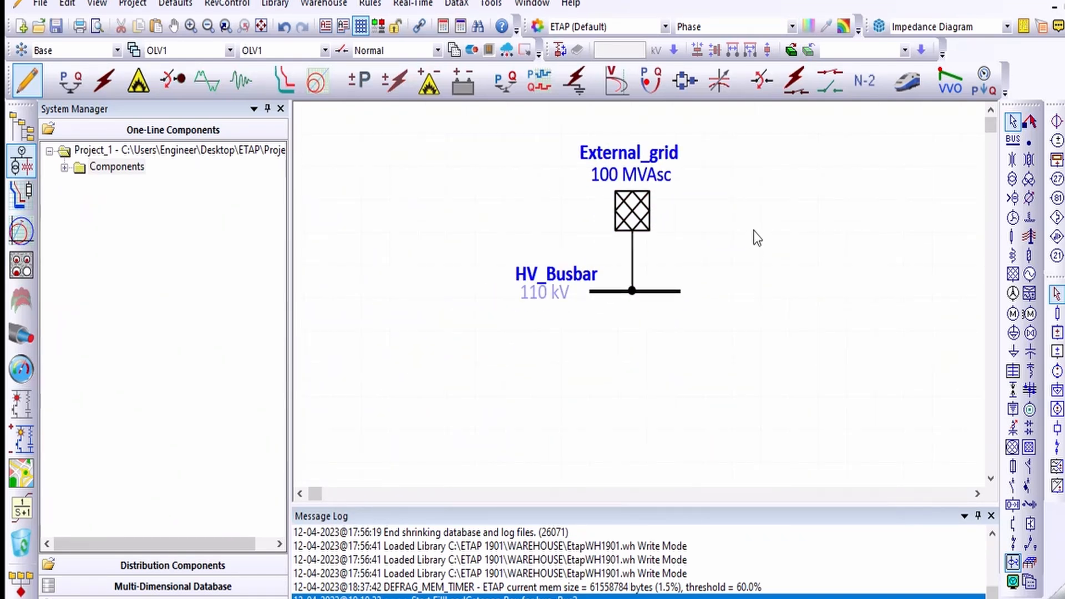
{"action": "left_click", "coordinate": [800, 232]}
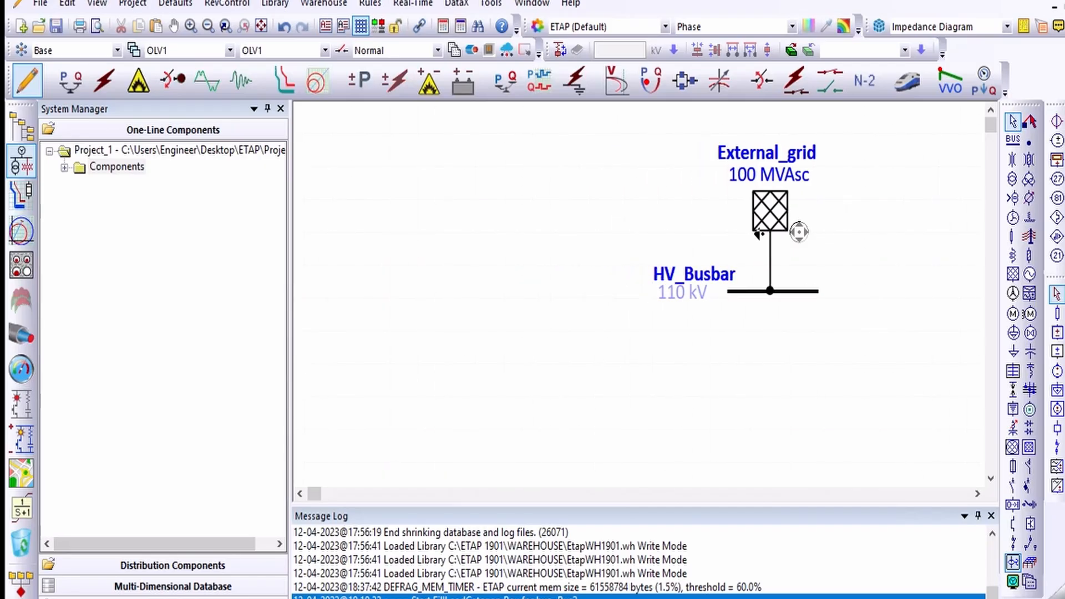
{"action": "middle_click", "coordinate": [780, 236]}
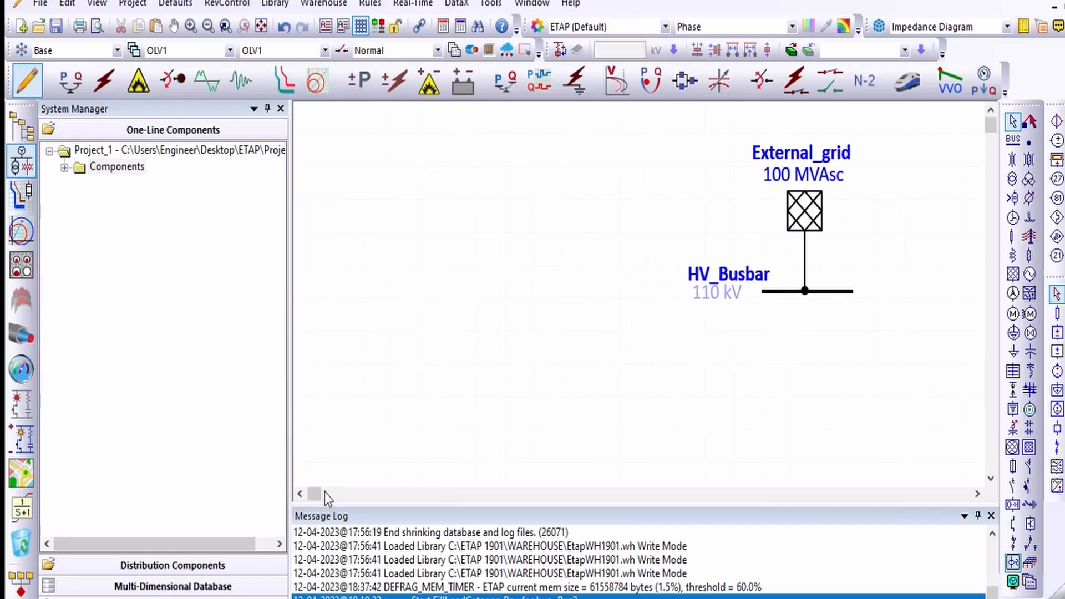
{"action": "left_click", "coordinate": [978, 494]}
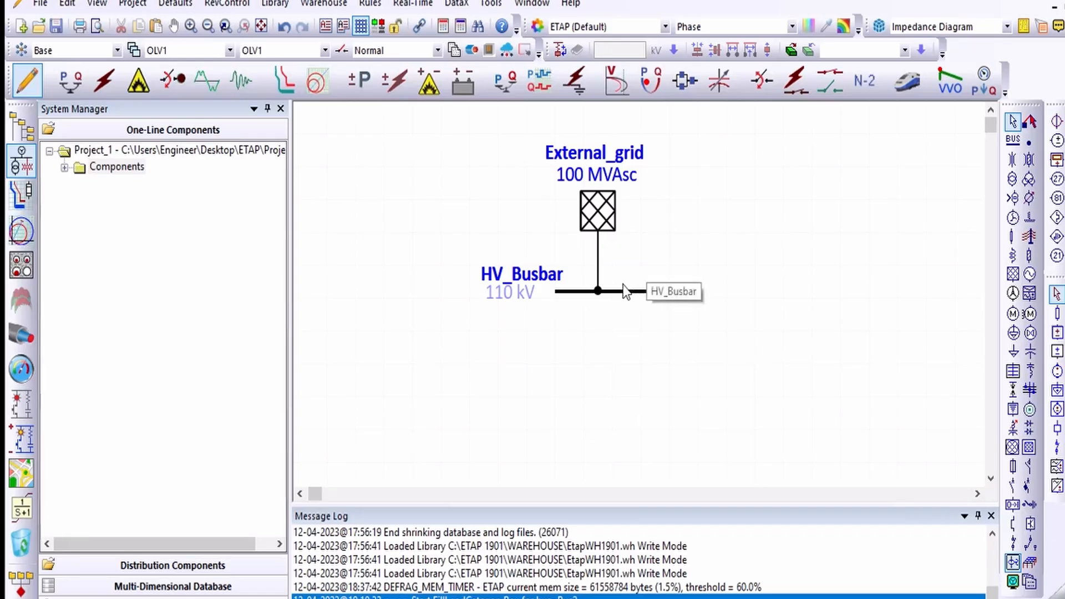
{"action": "left_click", "coordinate": [563, 294]}
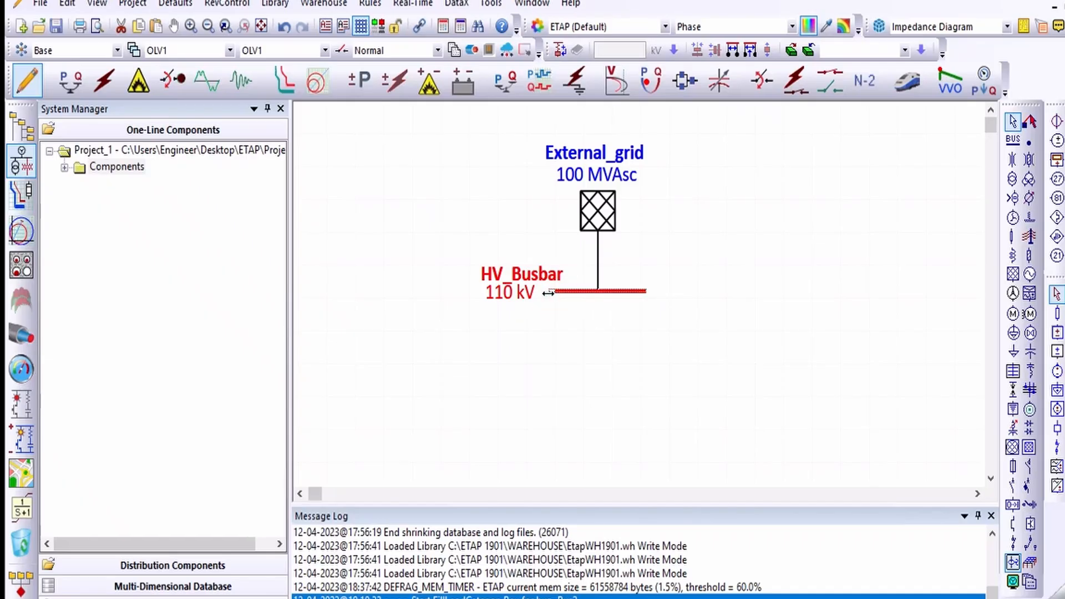
{"action": "left_click", "coordinate": [697, 261]}
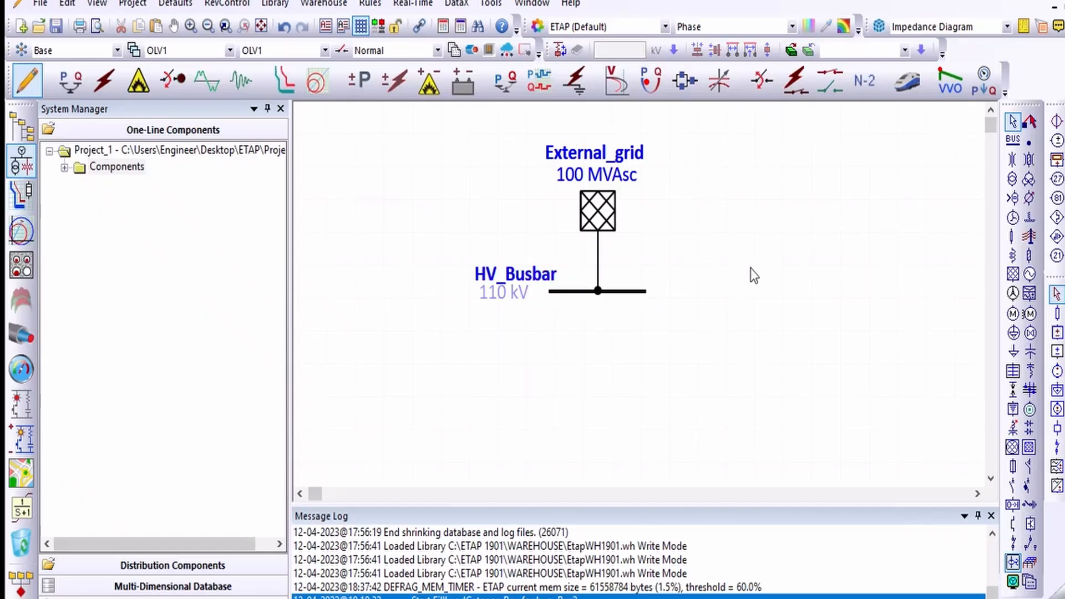